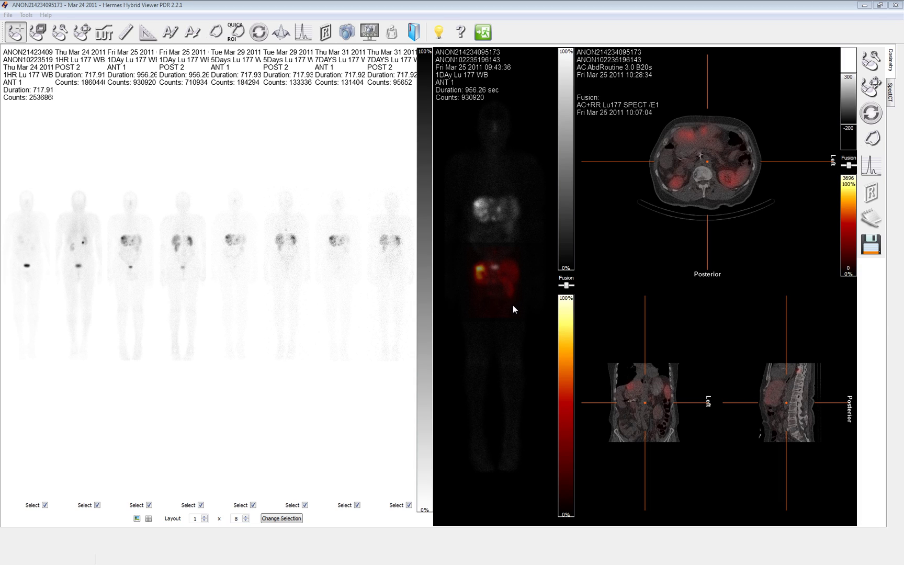
# Manually align the Volume Pseudo Planar study by shifting the fused SPECT overlay up over the abdomen
pyautogui.click(871, 113)
pyautogui.click(389, 253)
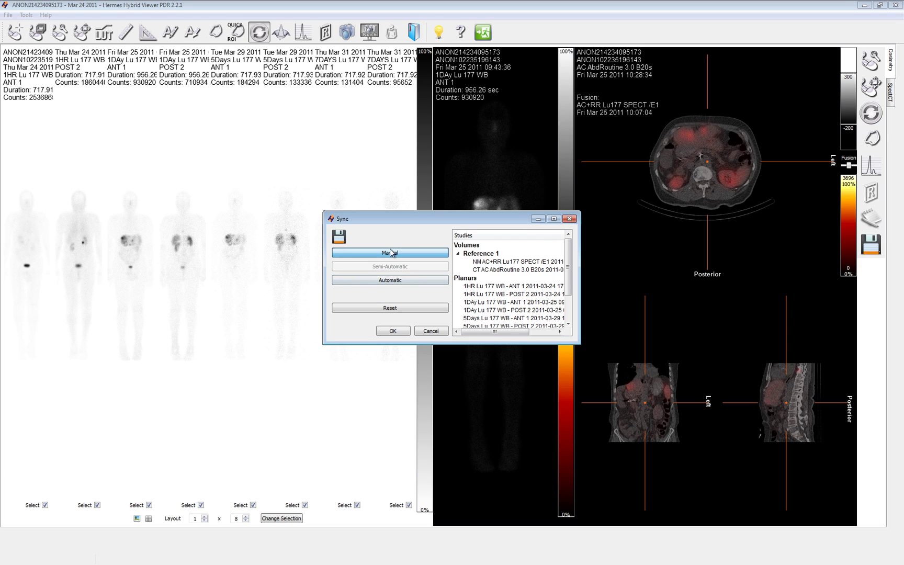
pyautogui.moveTo(414, 219); pyautogui.dragTo(240, 207)
pyautogui.click(318, 338)
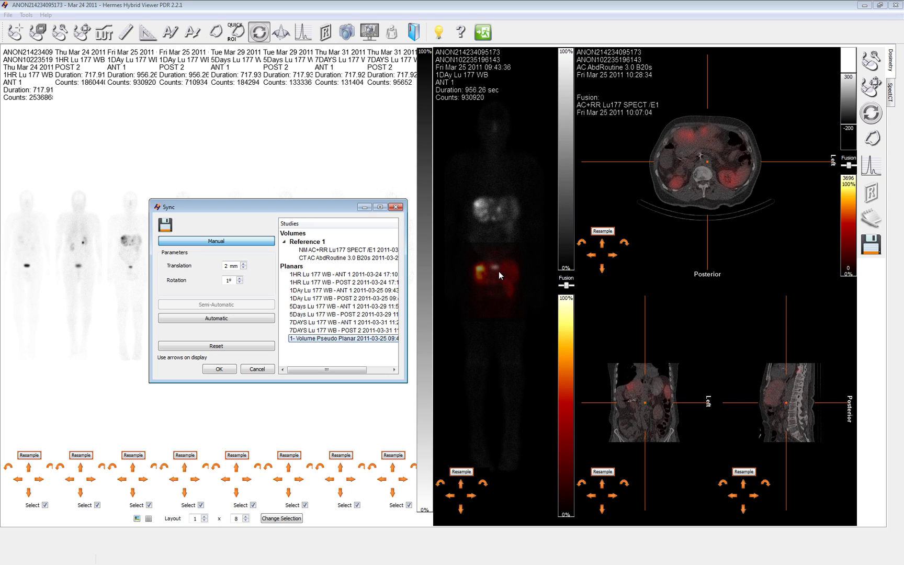
pyautogui.moveTo(499, 271); pyautogui.dragTo(499, 210)
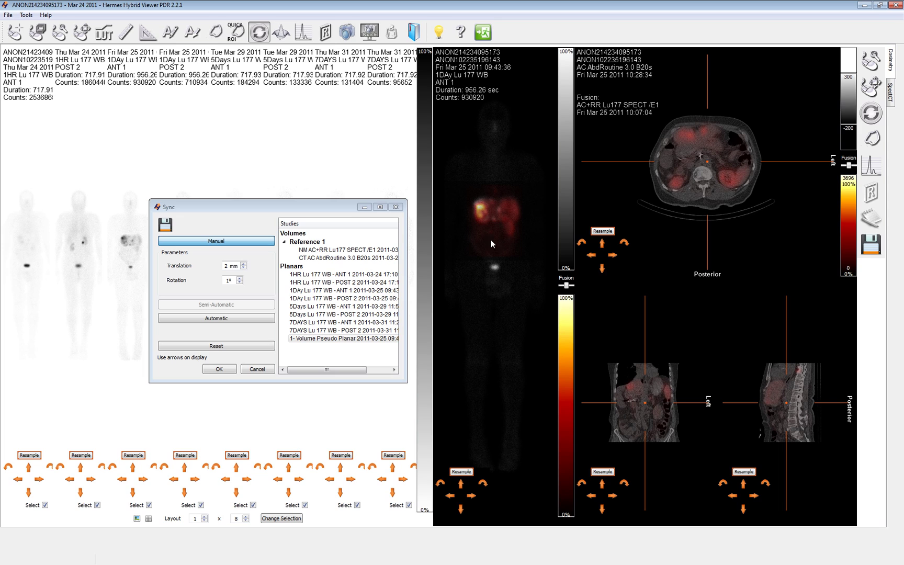
# Automatically register the 1DAy ANT 1 planar scan with Volume Pseudo Planar, then accept
pyautogui.click(229, 317)
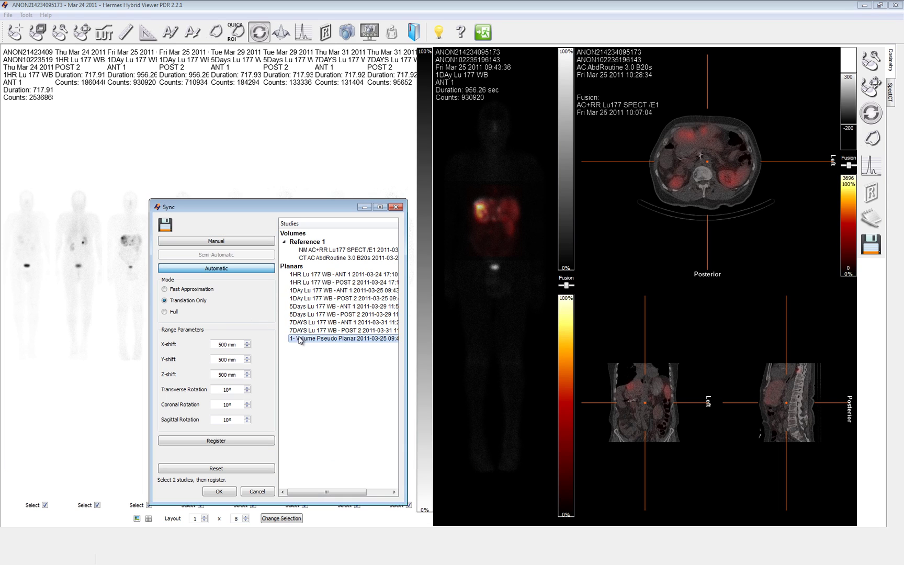
pyautogui.click(305, 291)
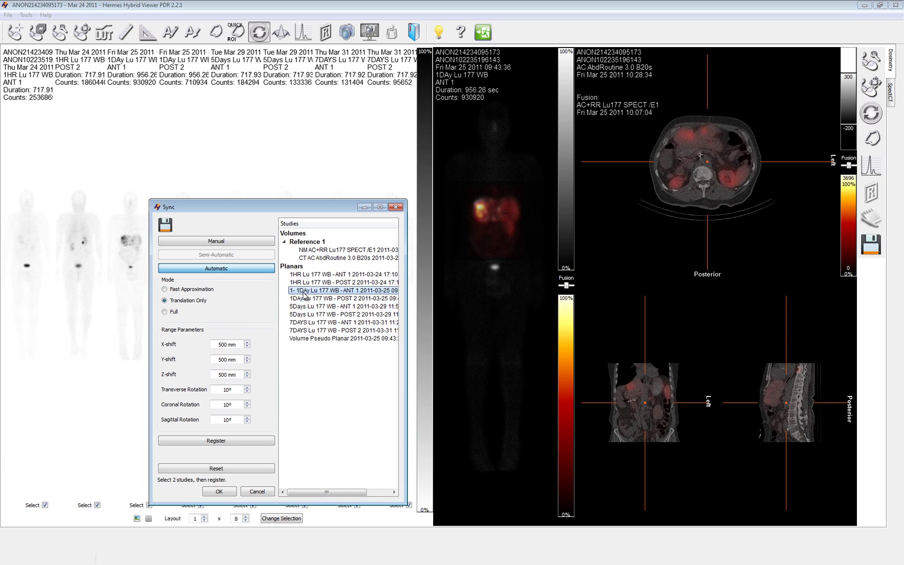
pyautogui.click(311, 339)
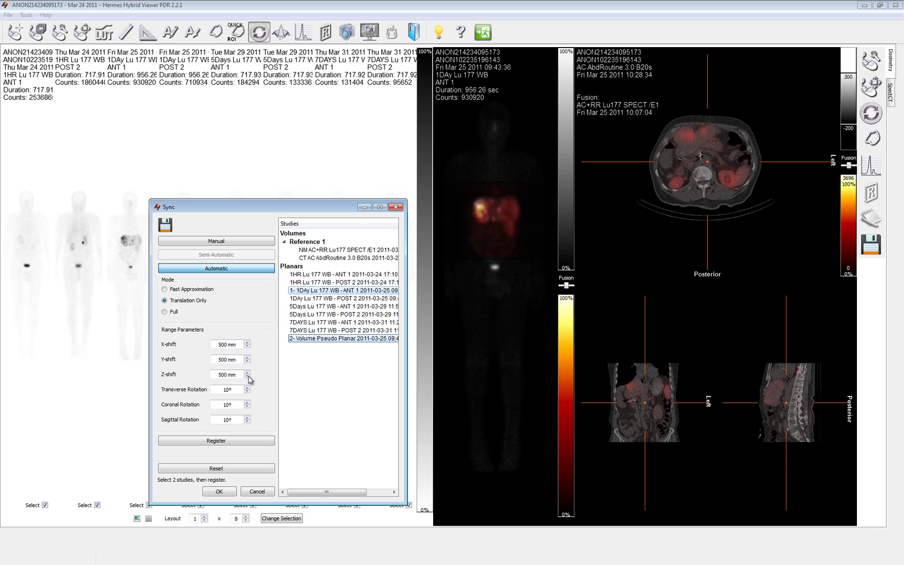
pyautogui.click(217, 441)
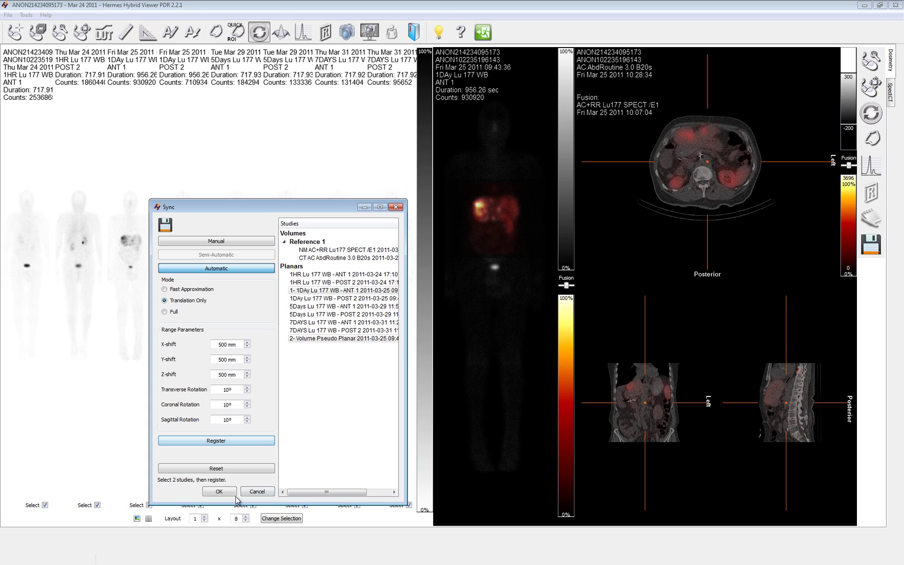
pyautogui.click(219, 491)
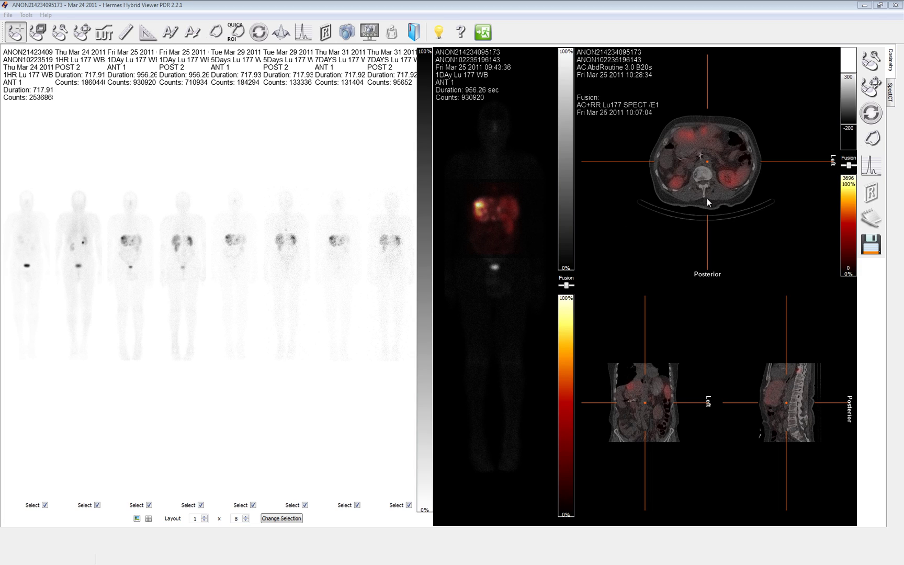
# Open the ROI/VOI list of predefined organ regions, Standard through Right Kidney, and reposition the window
pyautogui.click(877, 145)
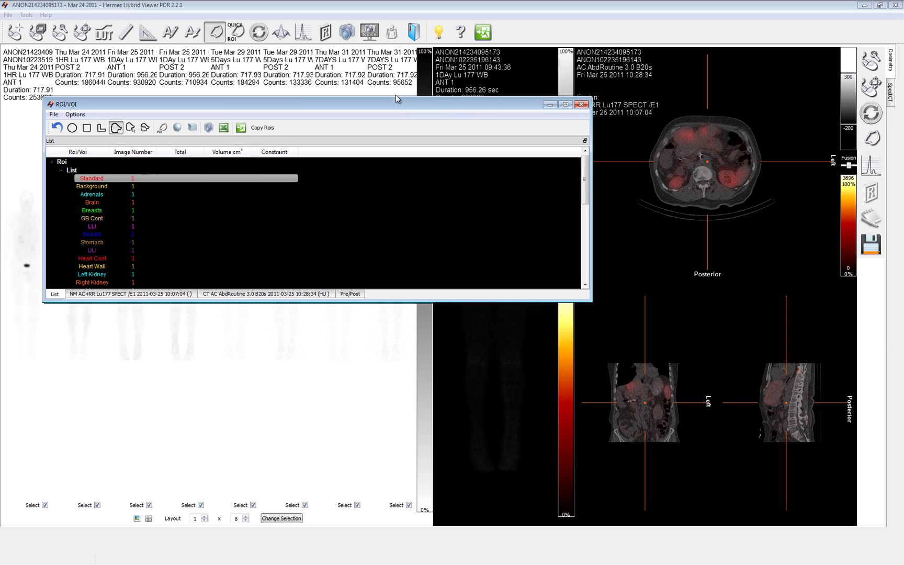
pyautogui.moveTo(396, 96); pyautogui.dragTo(381, 86)
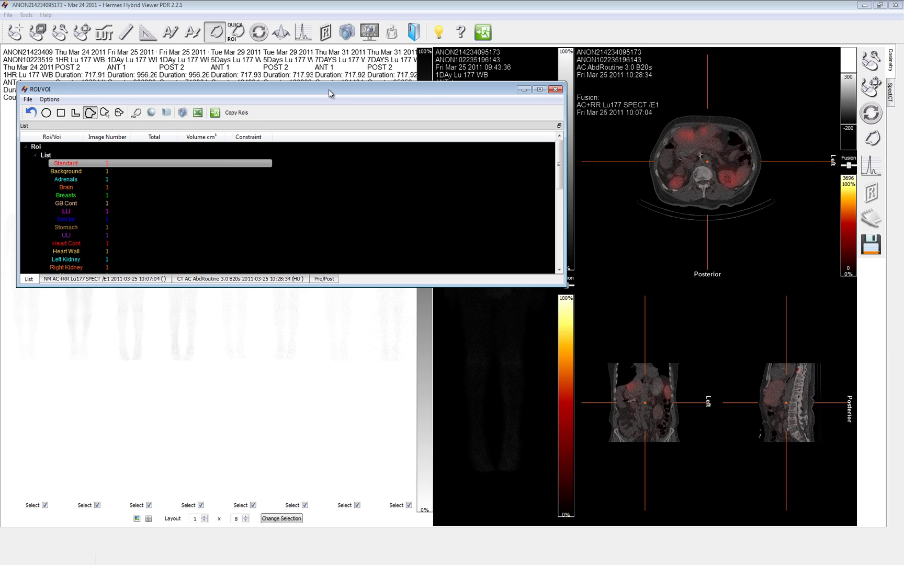
pyautogui.moveTo(329, 89); pyautogui.dragTo(357, 257)
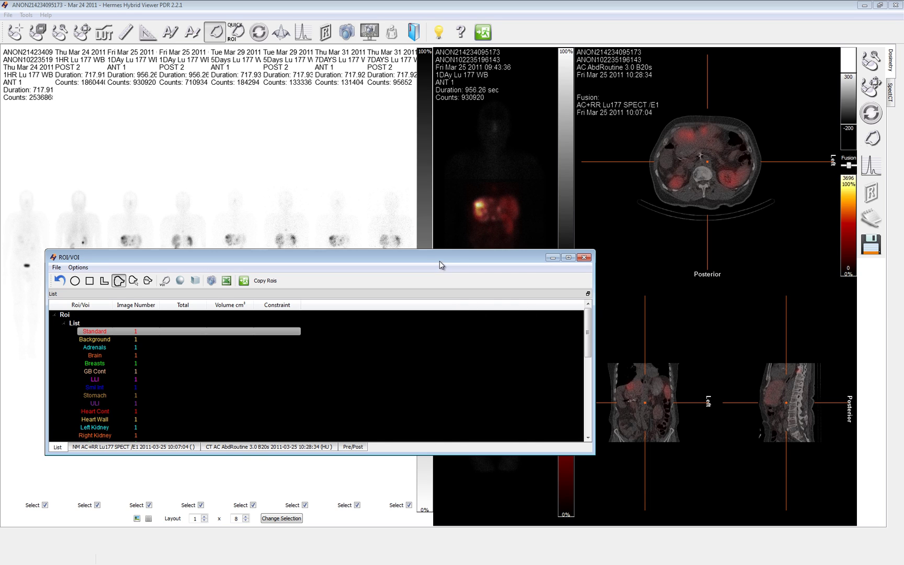
pyautogui.moveTo(438, 260); pyautogui.dragTo(410, 114)
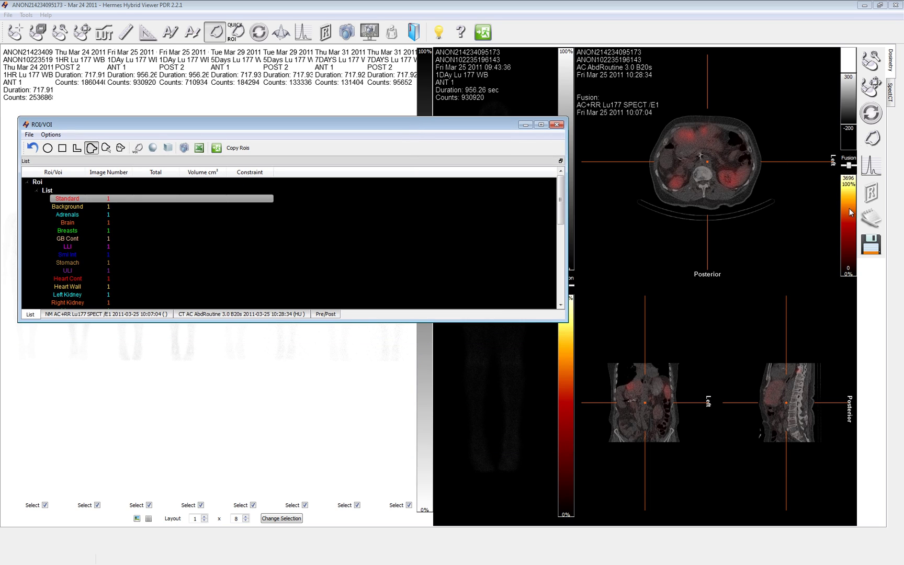
# Show the fused SPECT/CT coronal, sagittal and axial views, scroll to a liver slice, and select Liver
pyautogui.click(889, 95)
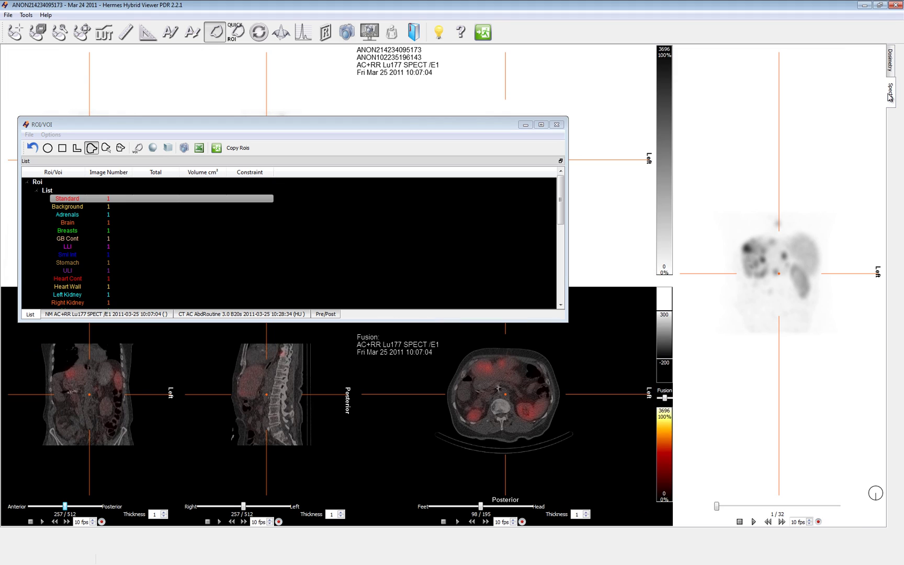
pyautogui.moveTo(361, 125); pyautogui.dragTo(394, 83)
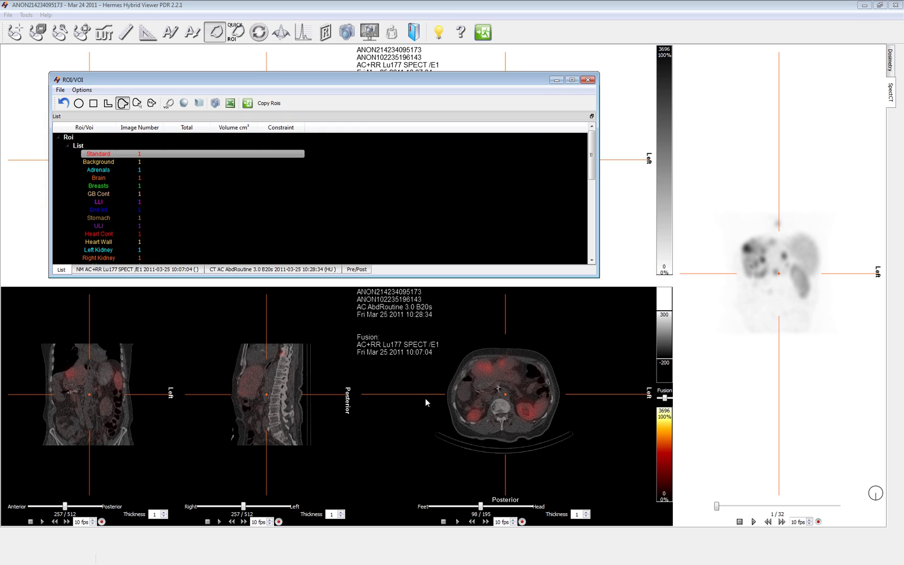
pyautogui.scroll(-1, 271, 385)
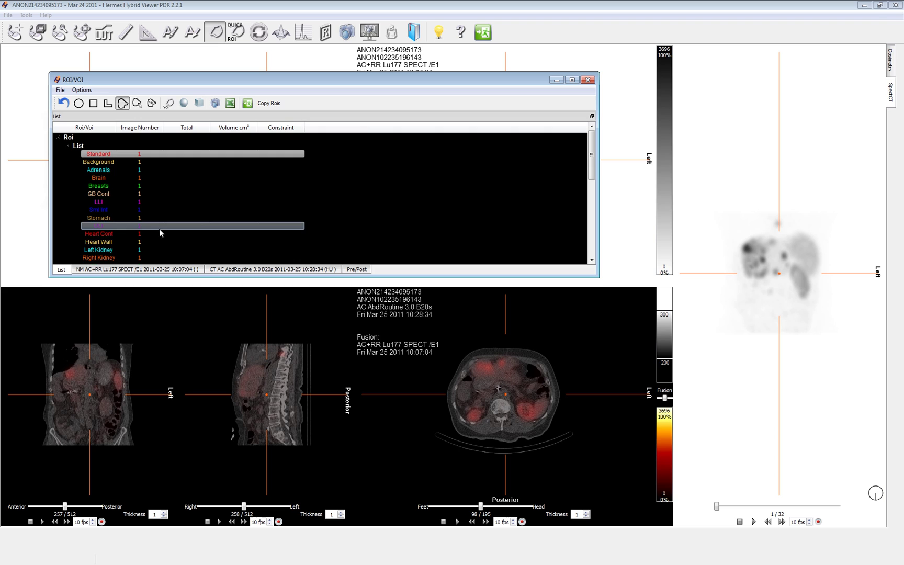
pyautogui.scroll(-1, 123, 226)
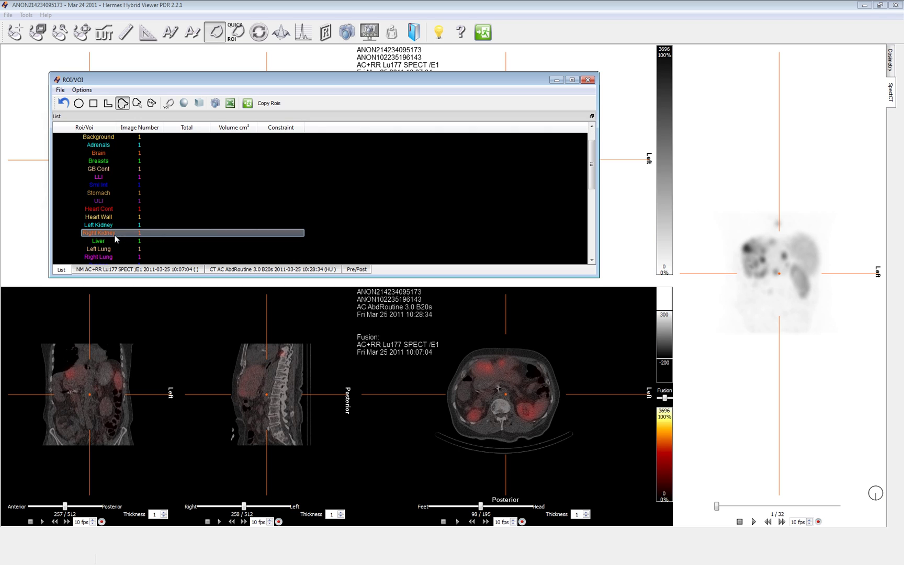
pyautogui.click(111, 242)
pyautogui.scroll(4, 501, 386)
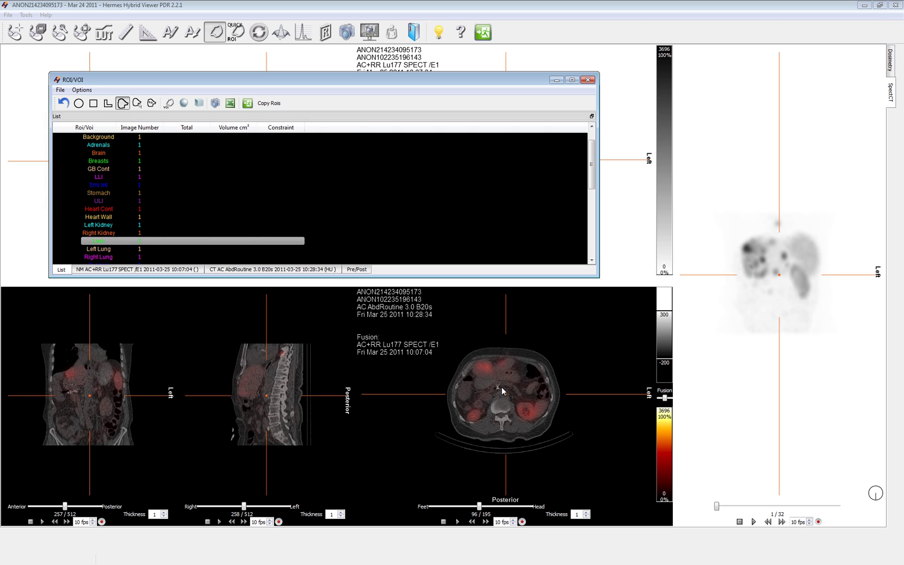
pyautogui.scroll(1, 502, 386)
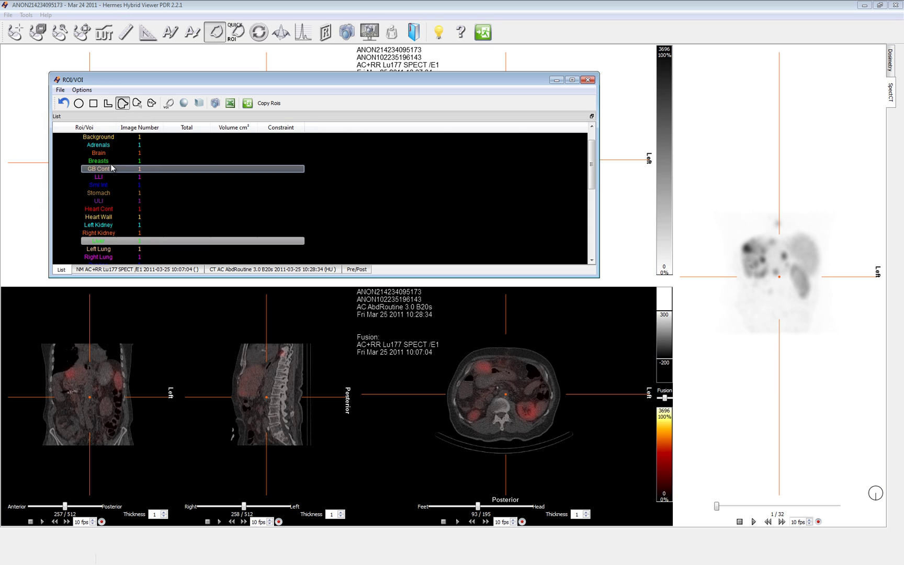
# With Liver selected, freehand-trace the liver contour on the axial fused SPECT/CT slice
pyautogui.click(109, 233)
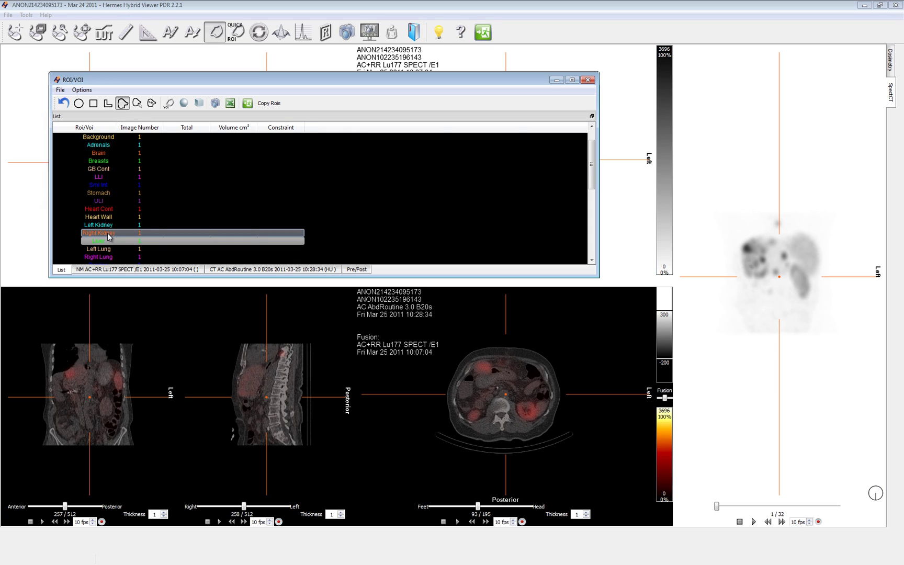
pyautogui.click(105, 241)
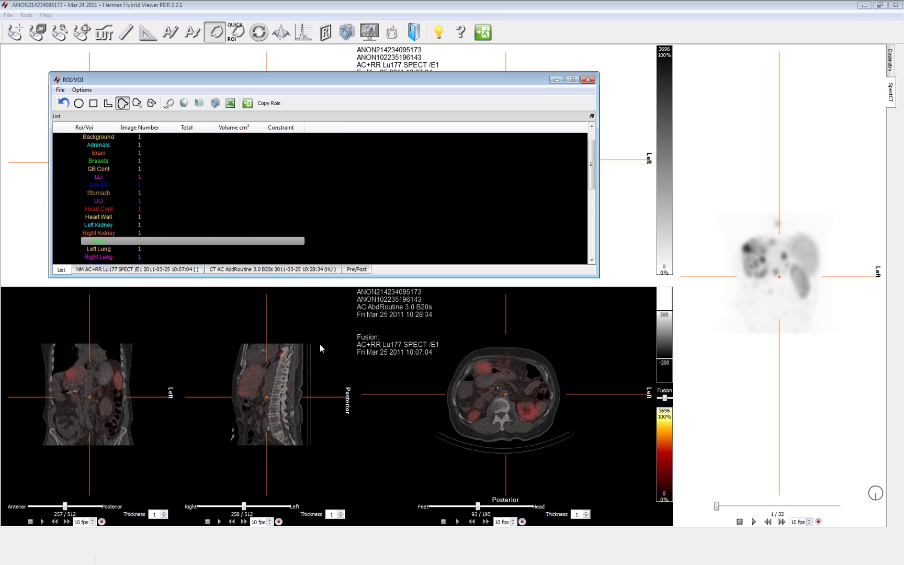
pyautogui.click(474, 376)
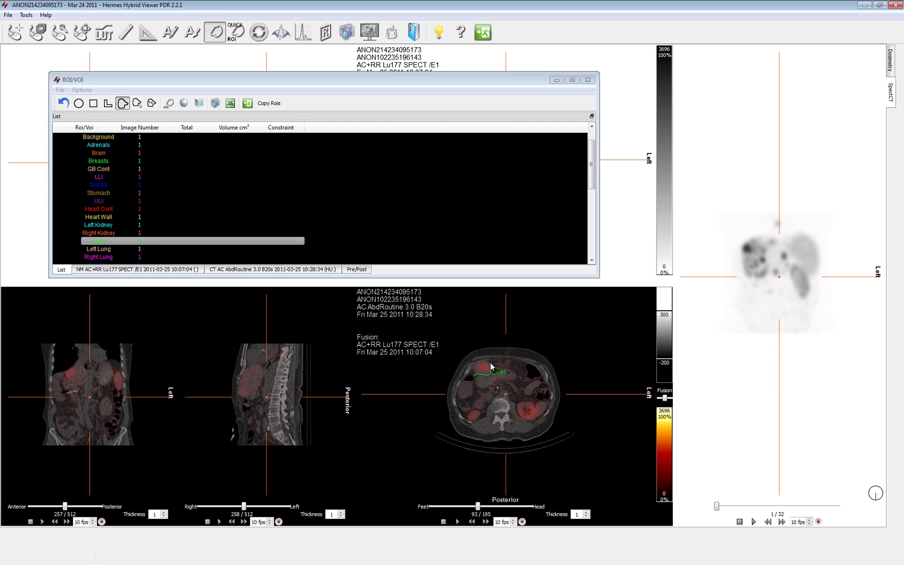
pyautogui.moveTo(487, 361)
pyautogui.mouseDown()
pyautogui.moveTo(474, 363)
pyautogui.moveTo(473, 372)
pyautogui.mouseUp()
# Reshape the edge of the Liver contour using the region's edit command
pyautogui.rightClick(482, 369)
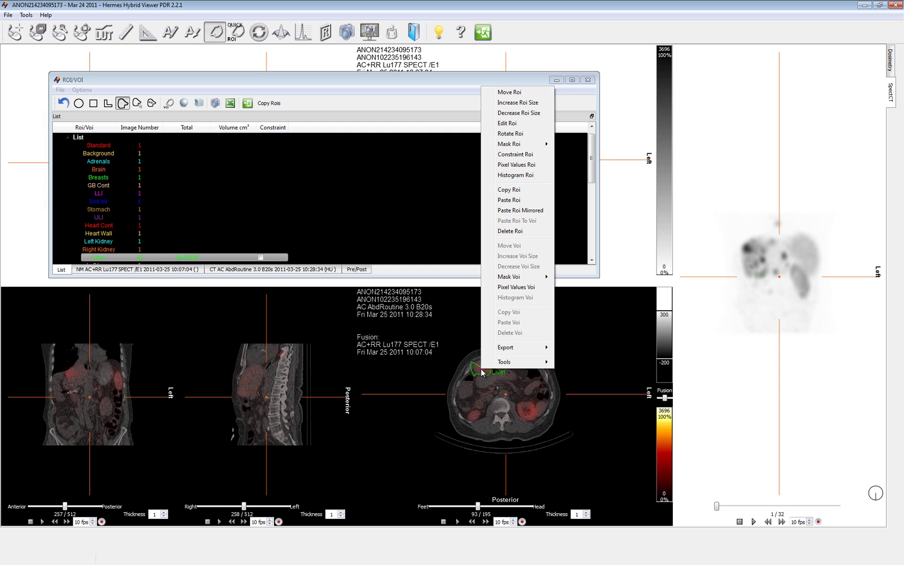
pyautogui.click(513, 123)
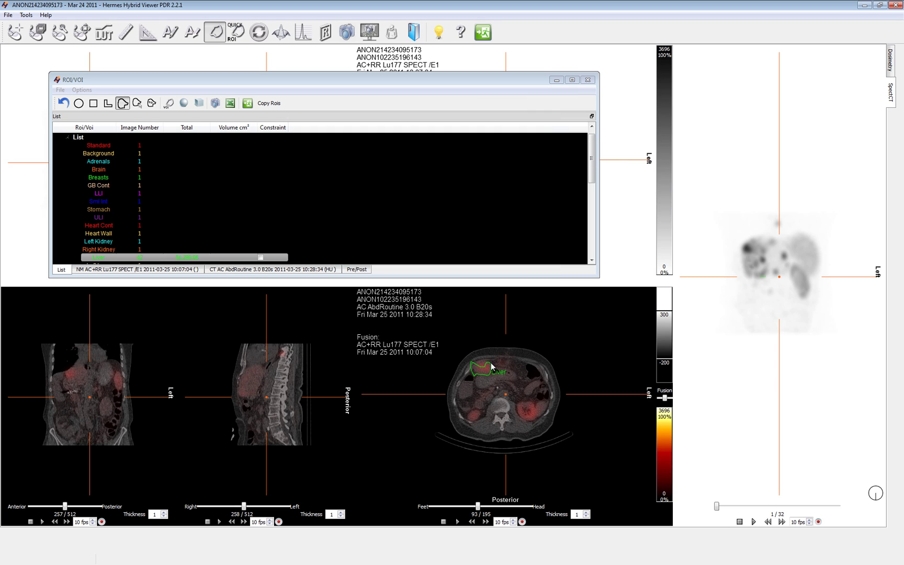
pyautogui.moveTo(489, 365); pyautogui.dragTo(482, 365)
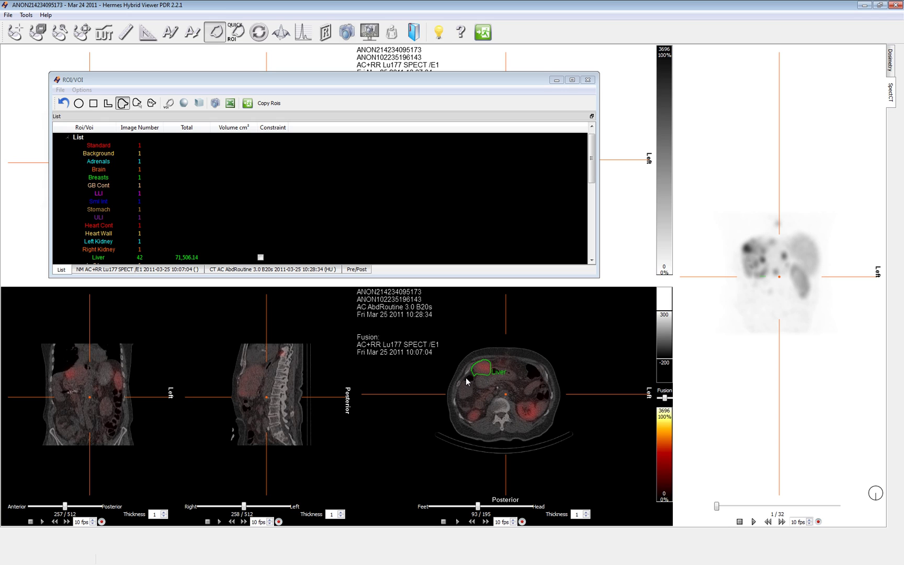
# Move the Liver outline right onto the liver, giving a total of 70,760.11 on image 42
pyautogui.rightClick(485, 370)
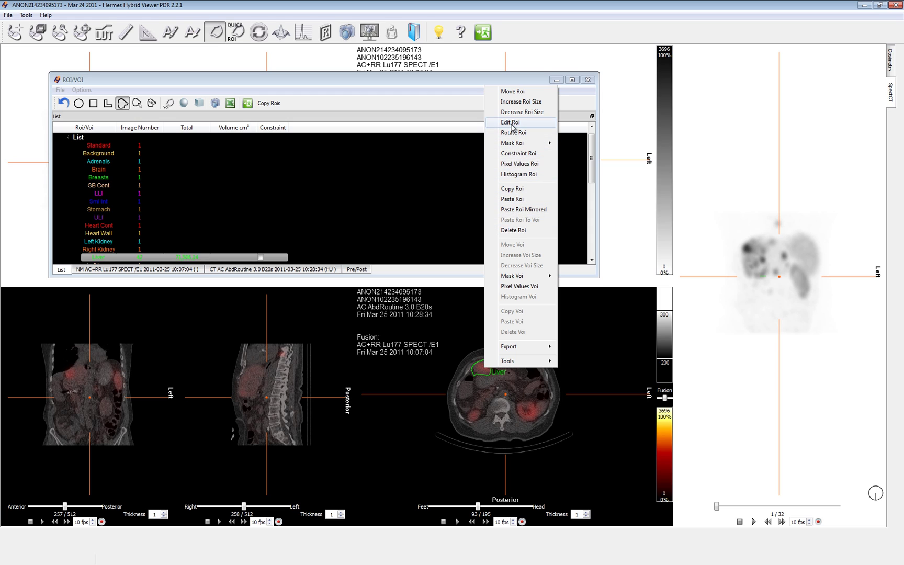
pyautogui.click(513, 92)
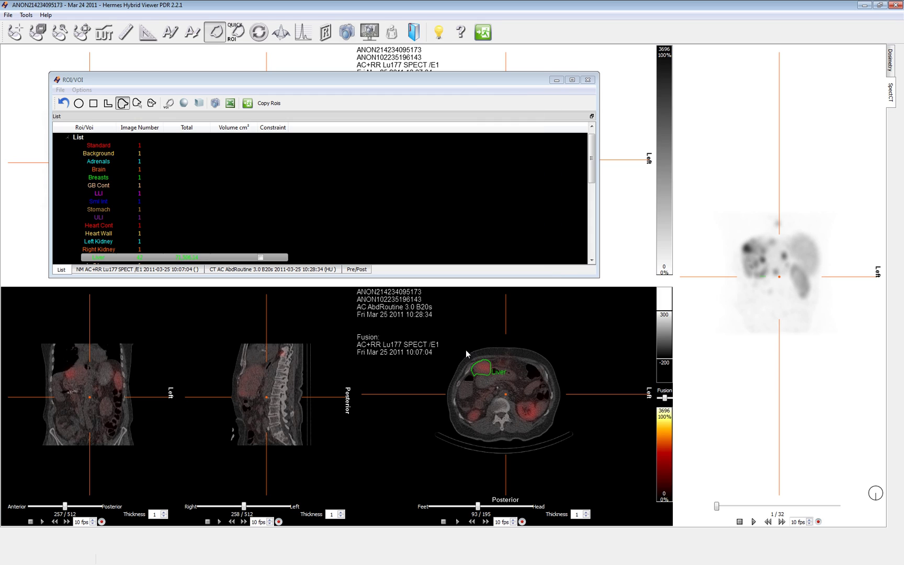
pyautogui.moveTo(469, 372); pyautogui.dragTo(474, 372)
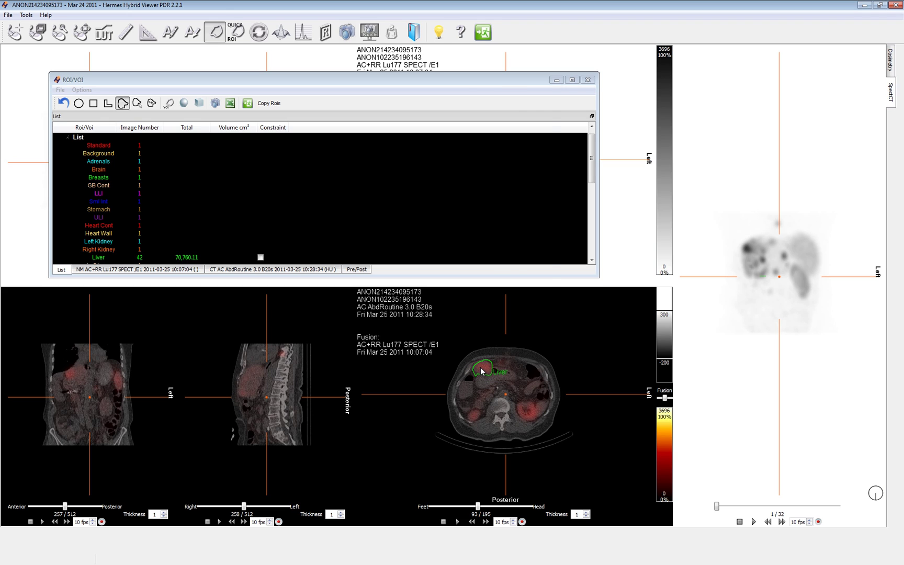
# Copy the Liver outline and paste it onto the next axial slice
pyautogui.rightClick(482, 371)
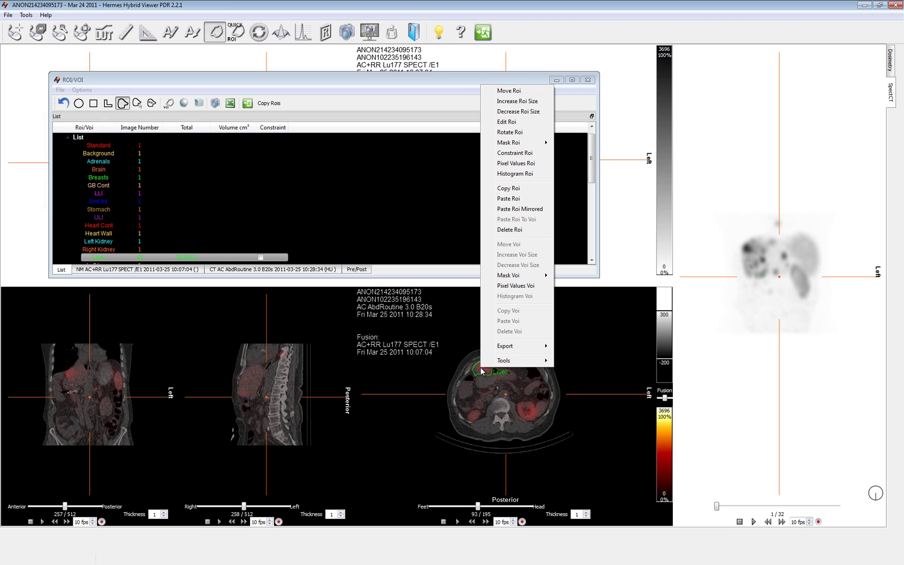
pyautogui.click(518, 188)
pyautogui.scroll(-1, 478, 369)
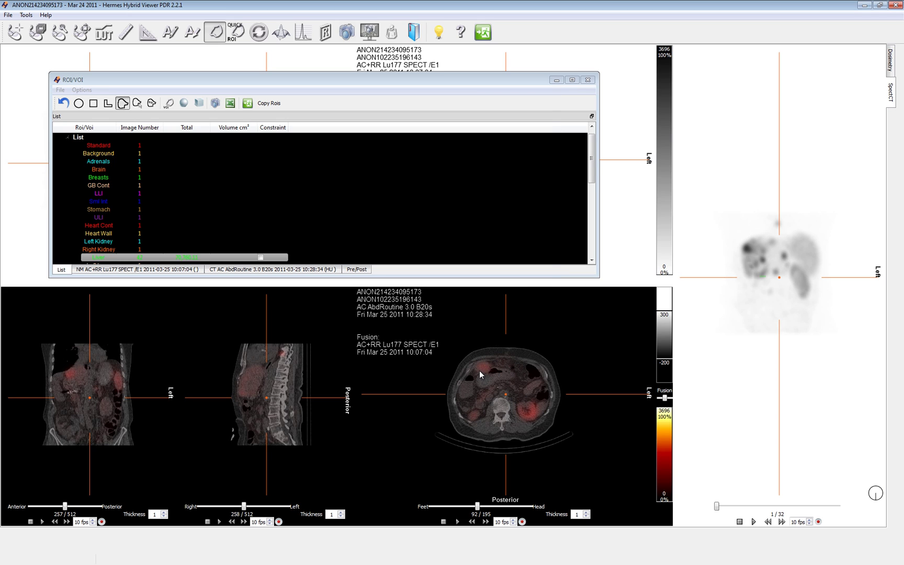
pyautogui.rightClick(479, 369)
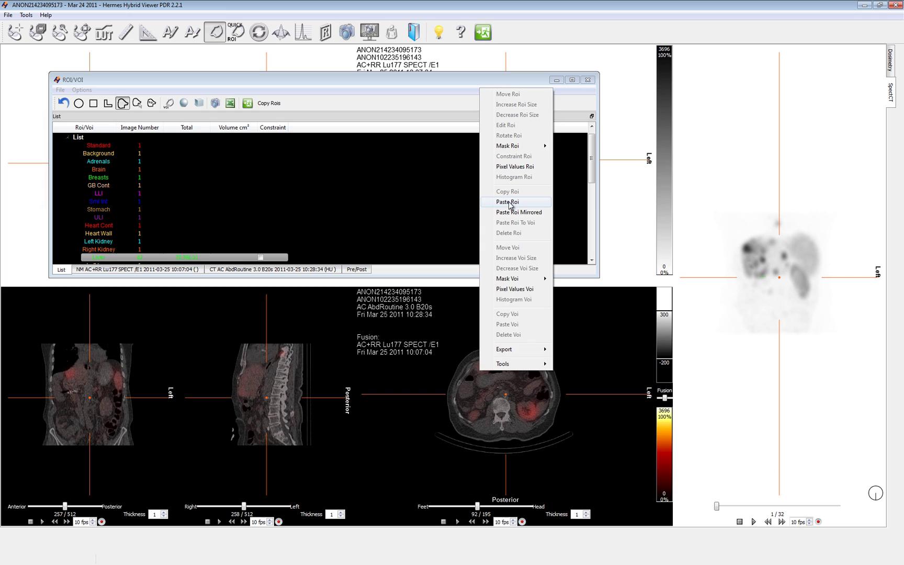
pyautogui.click(515, 298)
pyautogui.scroll(2, 481, 372)
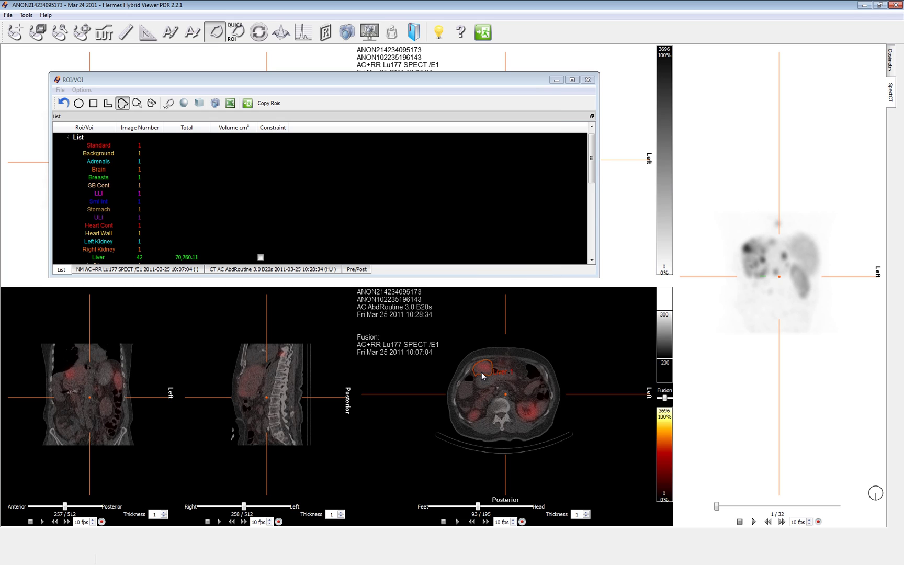
pyautogui.scroll(1, 481, 372)
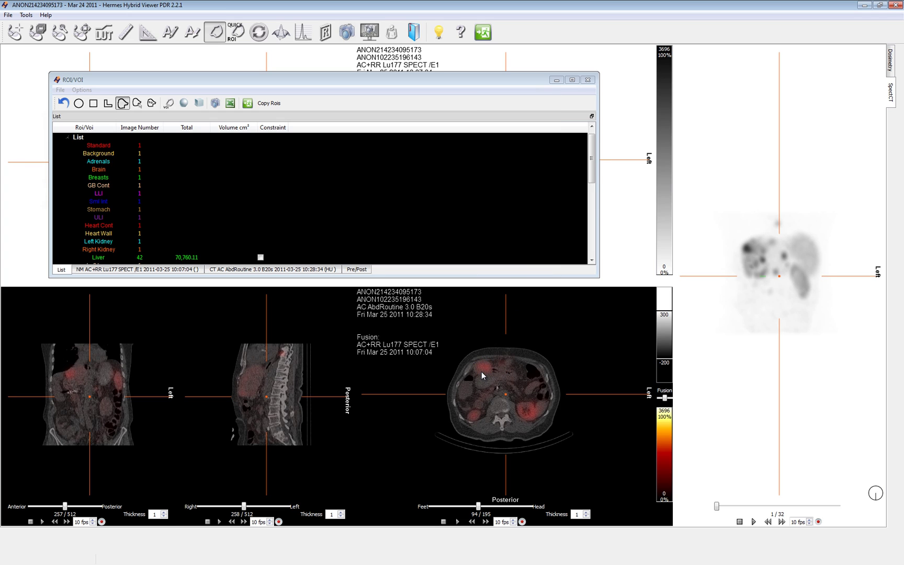
# Draw closed polygon Liver contours on axial slices 95, 96 and 97
pyautogui.click(123, 106)
pyautogui.scroll(1, 489, 372)
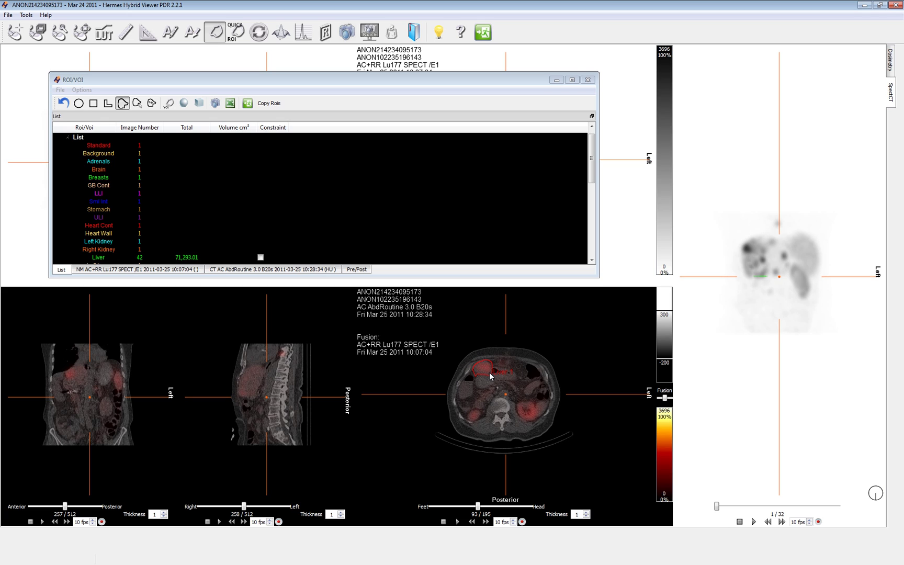
pyautogui.scroll(1, 490, 371)
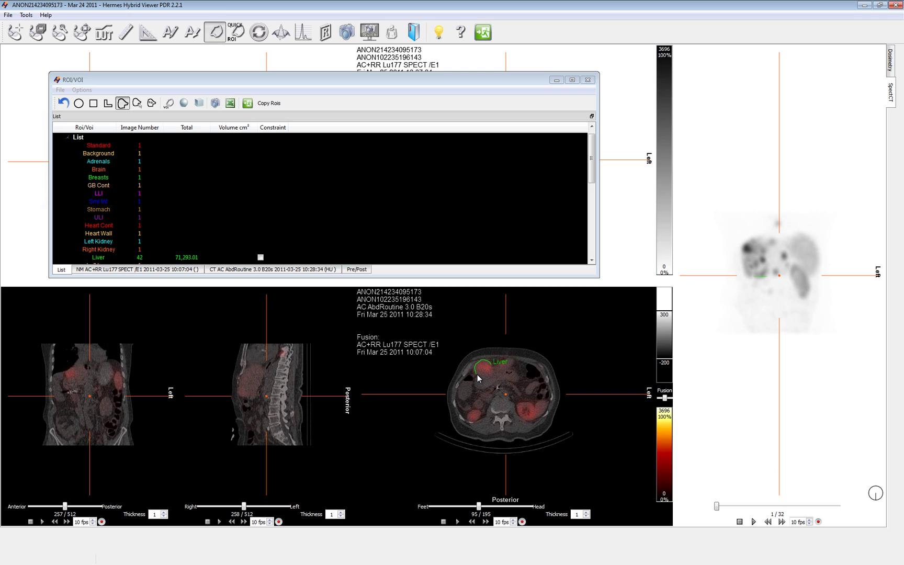
pyautogui.moveTo(484, 376); pyautogui.dragTo(494, 370)
pyautogui.scroll(1, 495, 370)
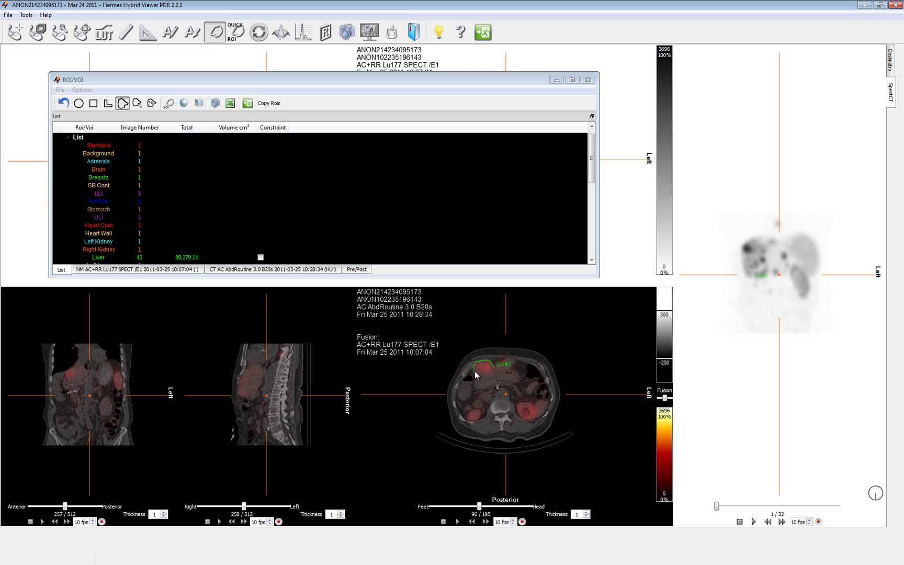
pyautogui.moveTo(492, 376)
pyautogui.mouseDown()
pyautogui.moveTo(514, 363)
pyautogui.moveTo(494, 374)
pyautogui.mouseUp()
pyautogui.scroll(-1, 501, 370)
pyautogui.scroll(1, 499, 370)
pyautogui.scroll(-1, 497, 370)
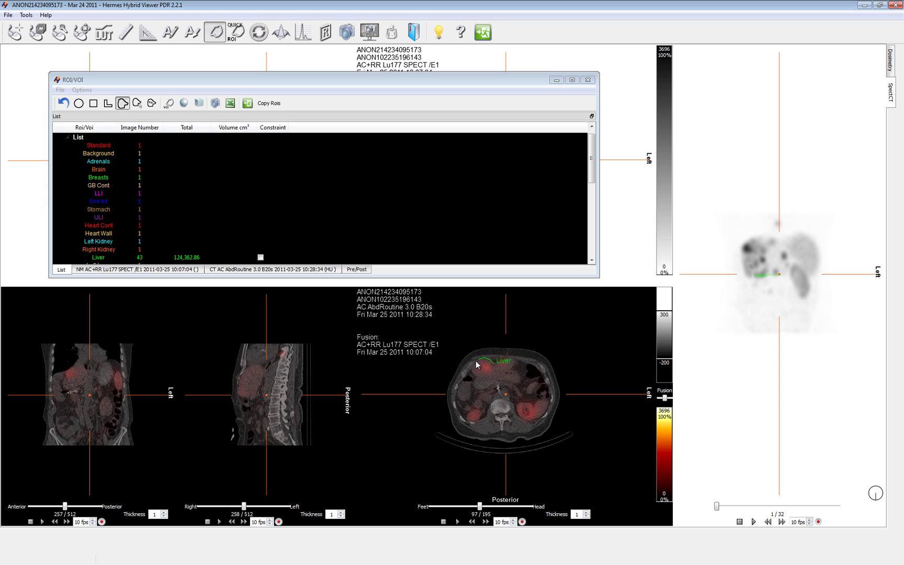
pyautogui.click(504, 360)
# Select the five CT Liver outlines (images 93–97) and create a Liver VOI from them
pyautogui.click(243, 270)
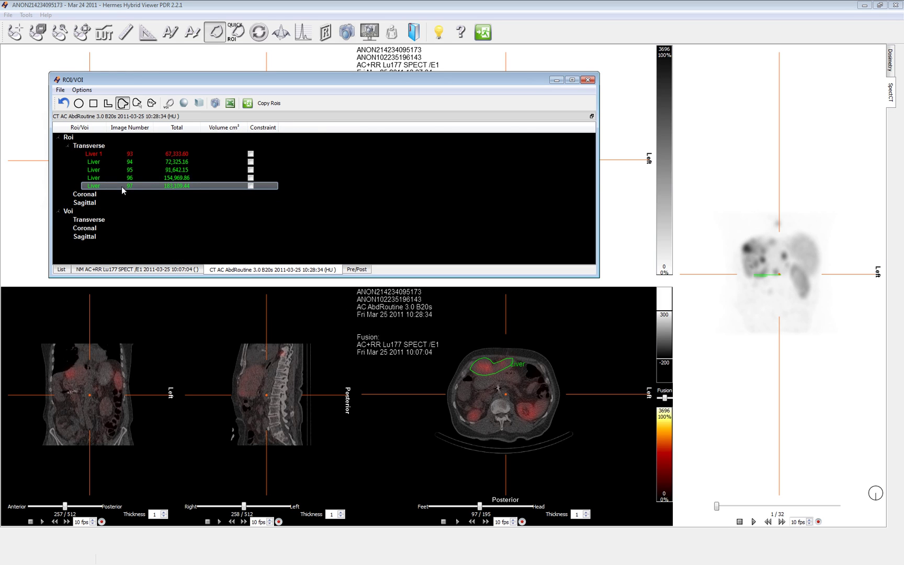
pyautogui.click(124, 154)
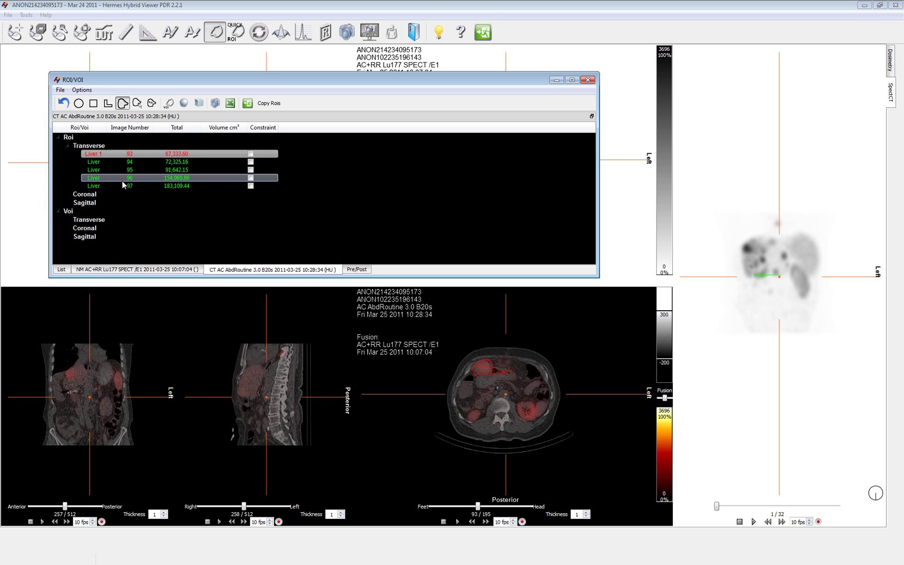
pyautogui.keyDown('shift'); pyautogui.click(123, 184); pyautogui.keyUp('shift')
pyautogui.rightClick(123, 185)
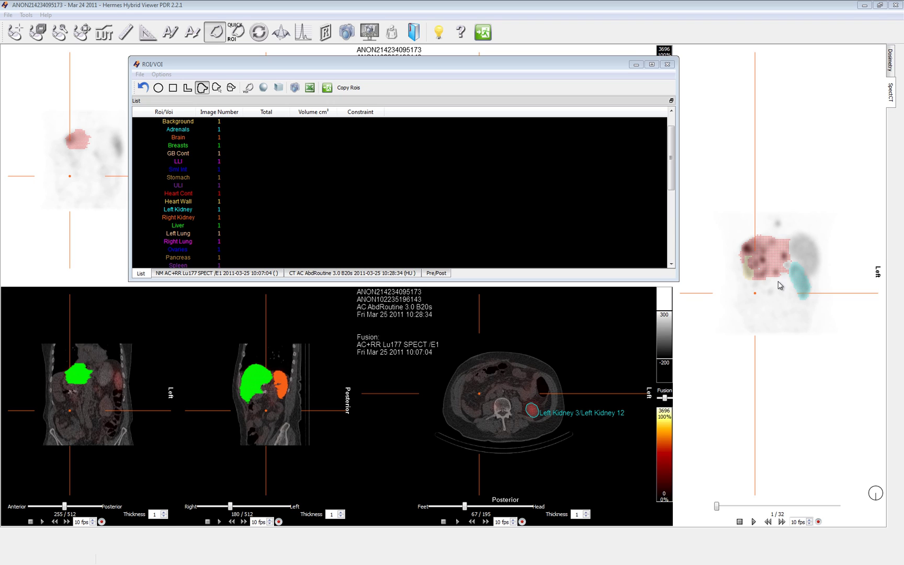
# Move the ROI/VOI window aside and switch to the Dosimetry view of the eight whole-body scans
pyautogui.moveTo(419, 62); pyautogui.dragTo(373, 62)
pyautogui.click(890, 67)
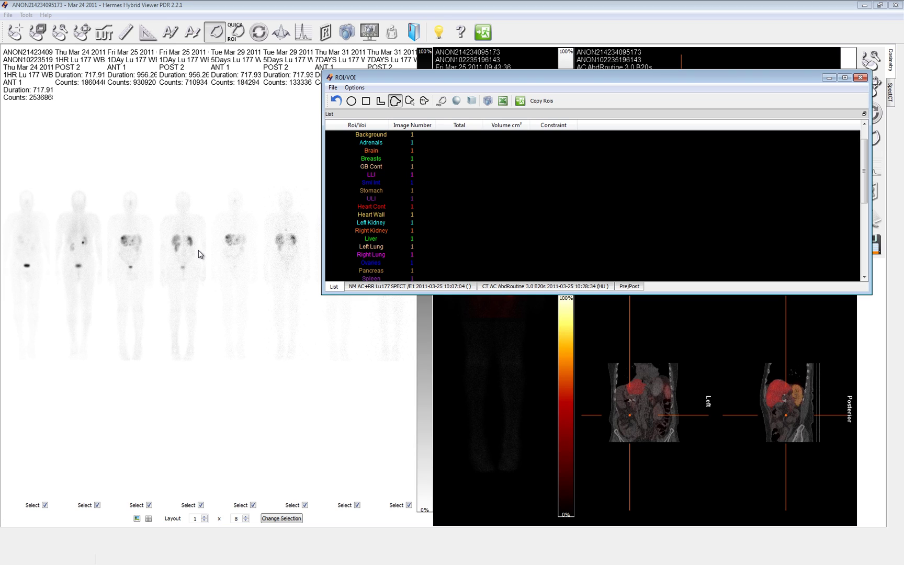
# Outline the liver as the Liver region on the third whole-body image
pyautogui.click(411, 132)
pyautogui.click(391, 238)
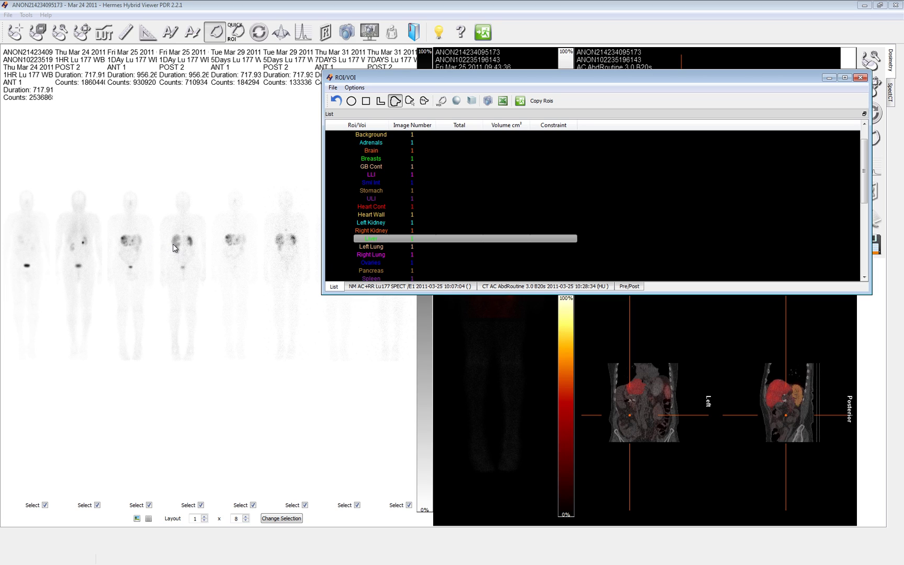
pyautogui.click(133, 245)
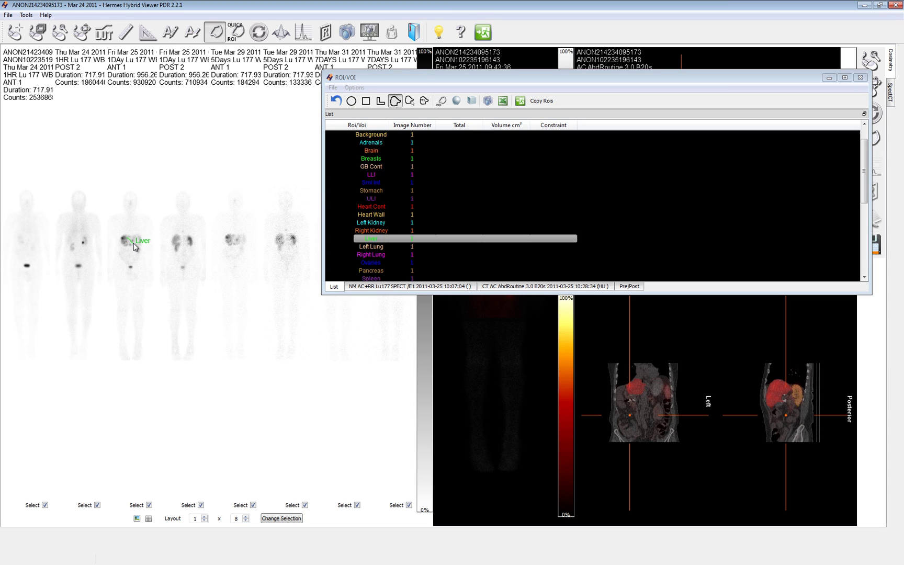
pyautogui.moveTo(134, 247)
pyautogui.mouseDown()
pyautogui.moveTo(141, 252)
pyautogui.moveTo(143, 240)
pyautogui.moveTo(126, 235)
pyautogui.mouseUp()
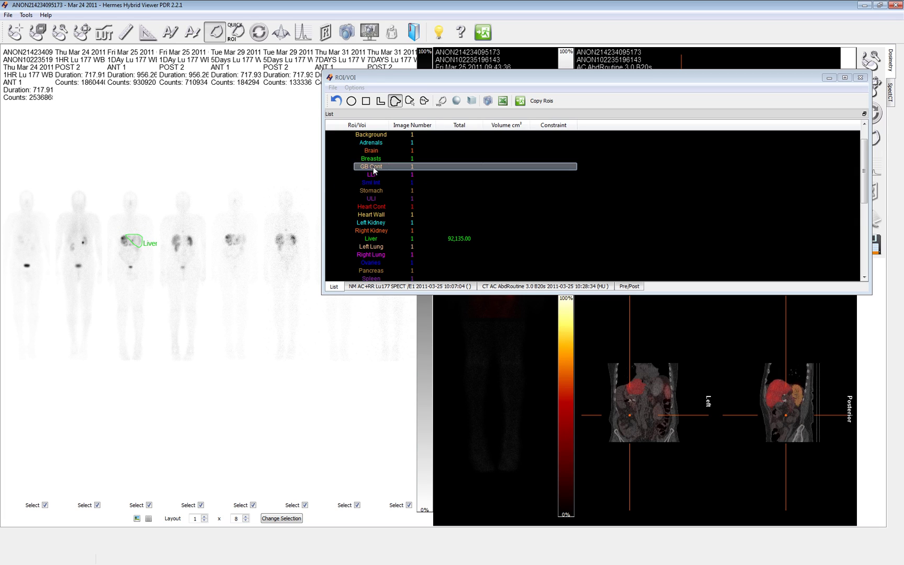
# Outline the left and right kidneys on the fourth whole-body image
pyautogui.click(379, 222)
pyautogui.moveTo(196, 240); pyautogui.dragTo(192, 239)
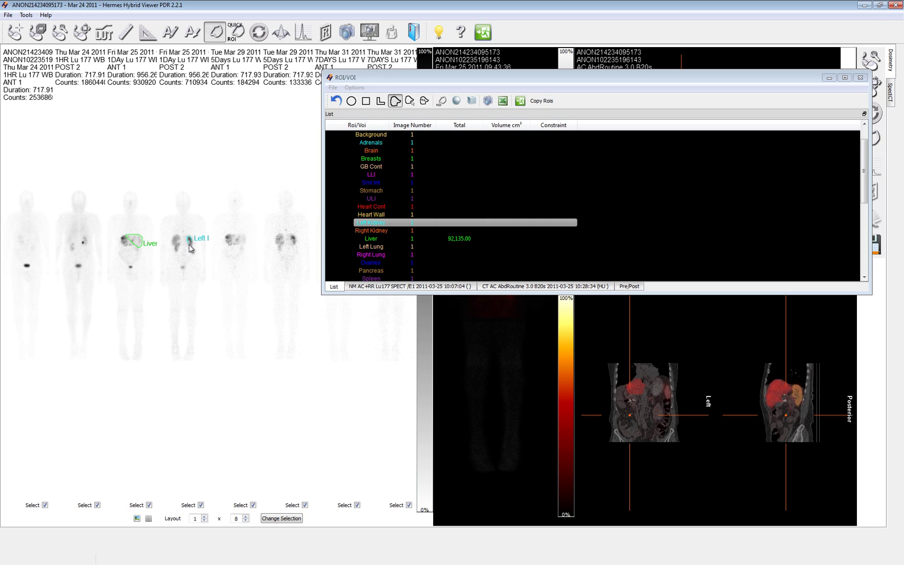
pyautogui.moveTo(189, 244); pyautogui.dragTo(192, 243)
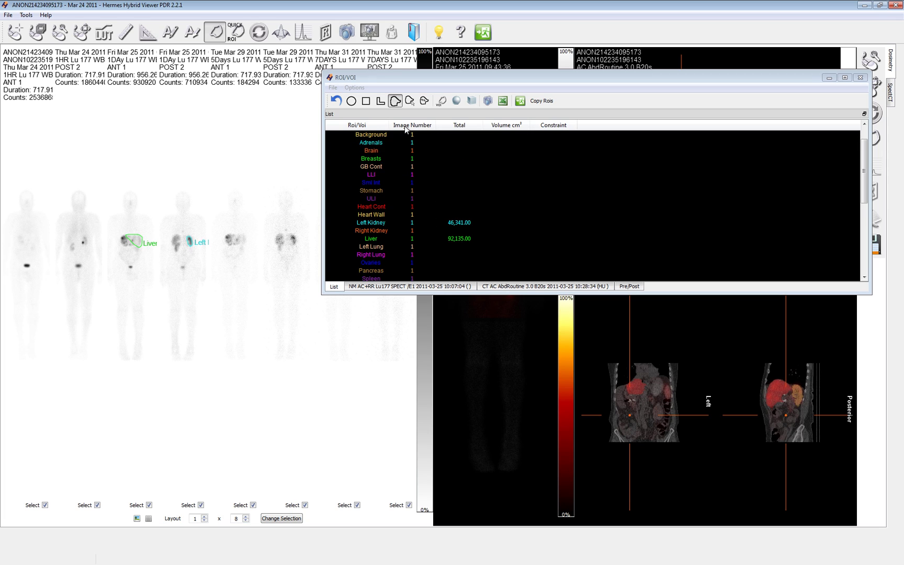
pyautogui.click(406, 232)
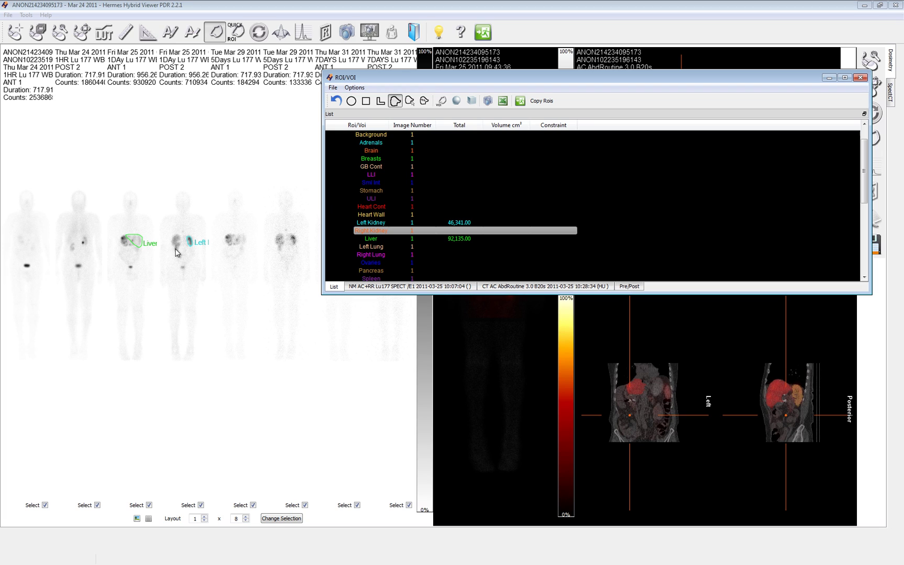
pyautogui.click(180, 244)
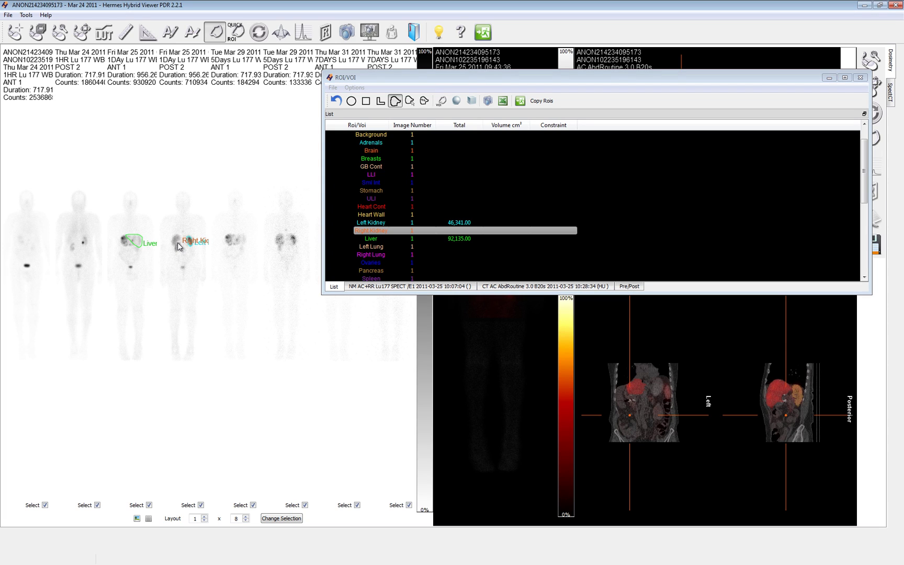
pyautogui.moveTo(174, 248); pyautogui.dragTo(180, 248)
# Outline the bladder as UB Cont on the second whole-body image, totalling 73,438.00
pyautogui.scroll(-5, 366, 235)
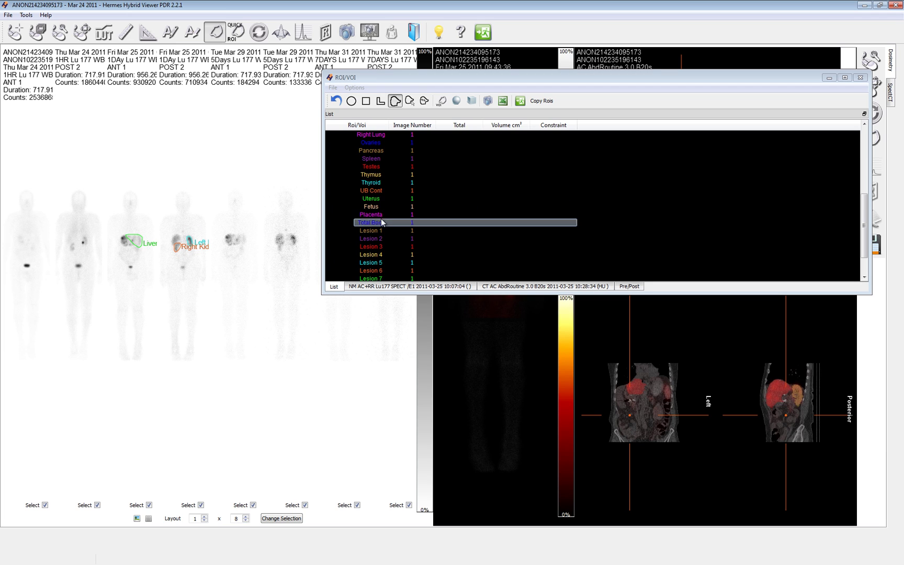
pyautogui.click(378, 190)
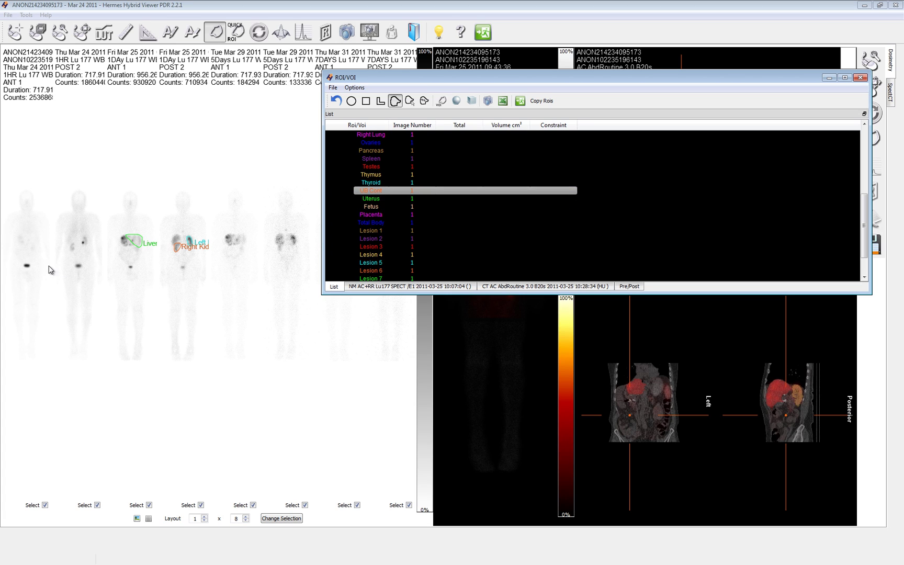
pyautogui.click(77, 266)
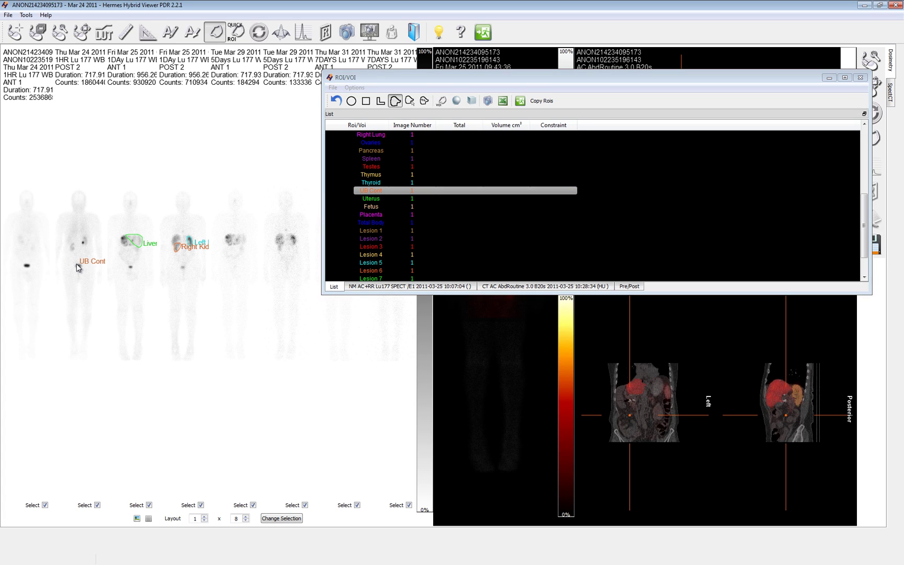
pyautogui.moveTo(75, 266); pyautogui.dragTo(82, 272)
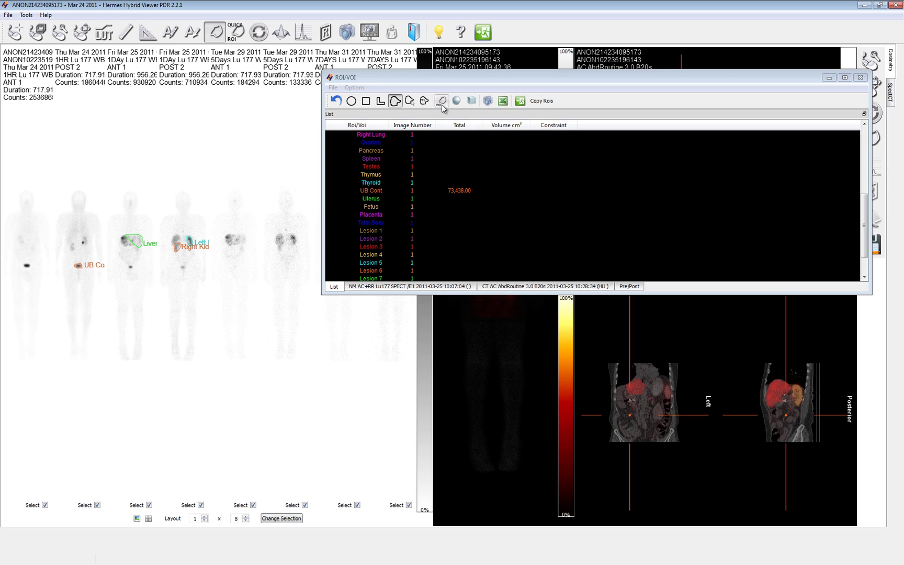
# Copy the organ outlines to all eight scans and reposition the Liver region higher on the fourth image
pyautogui.click(532, 101)
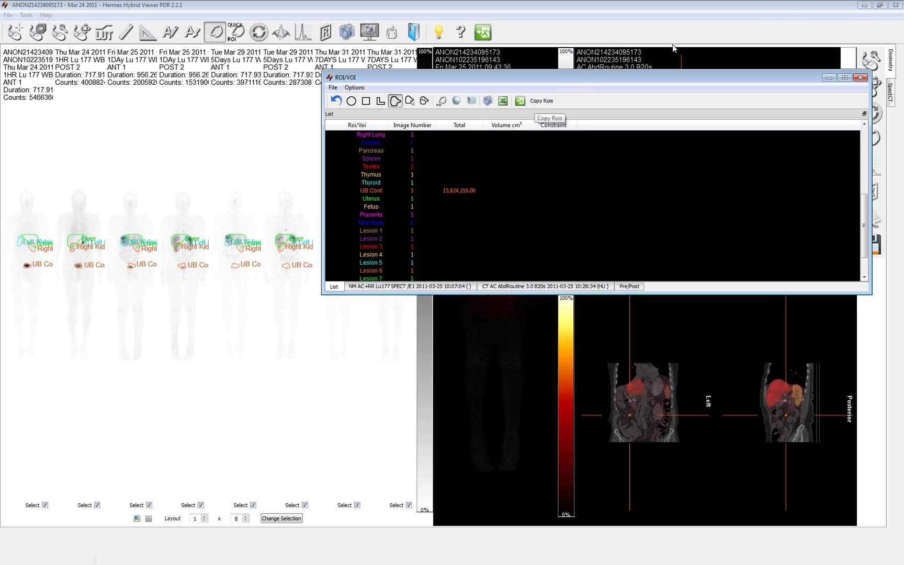
pyautogui.moveTo(674, 77); pyautogui.dragTo(788, 79)
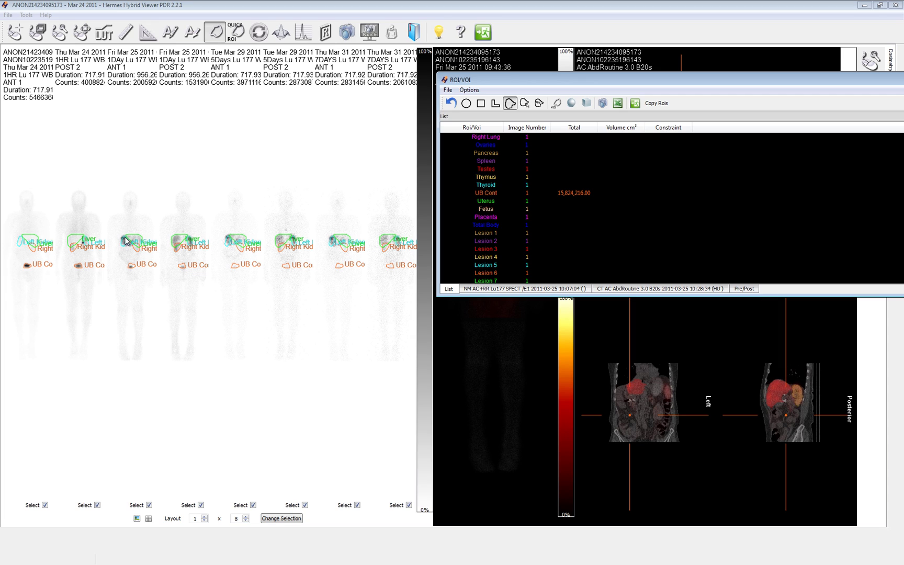
pyautogui.rightClick(182, 239)
pyautogui.click(209, 275)
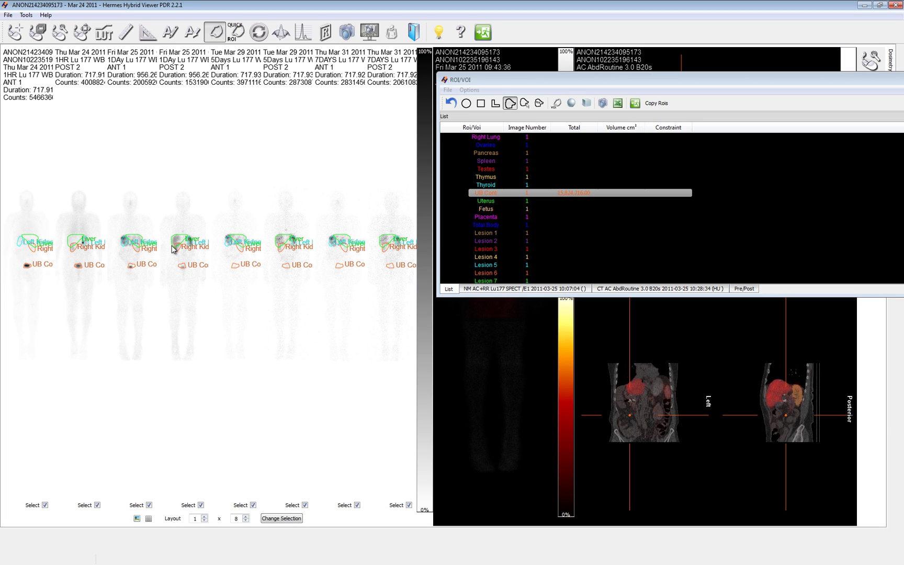
pyautogui.click(131, 277)
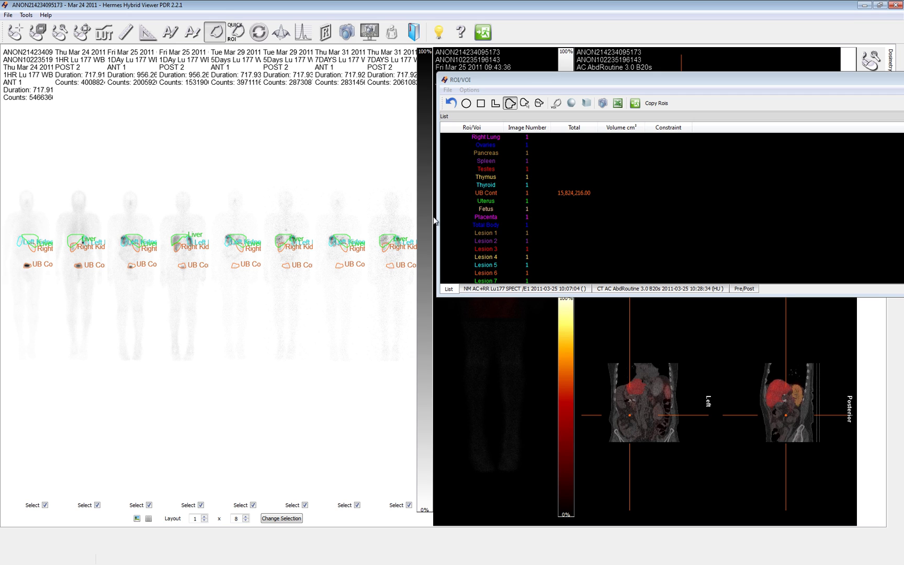
pyautogui.moveTo(770, 86); pyautogui.dragTo(494, 87)
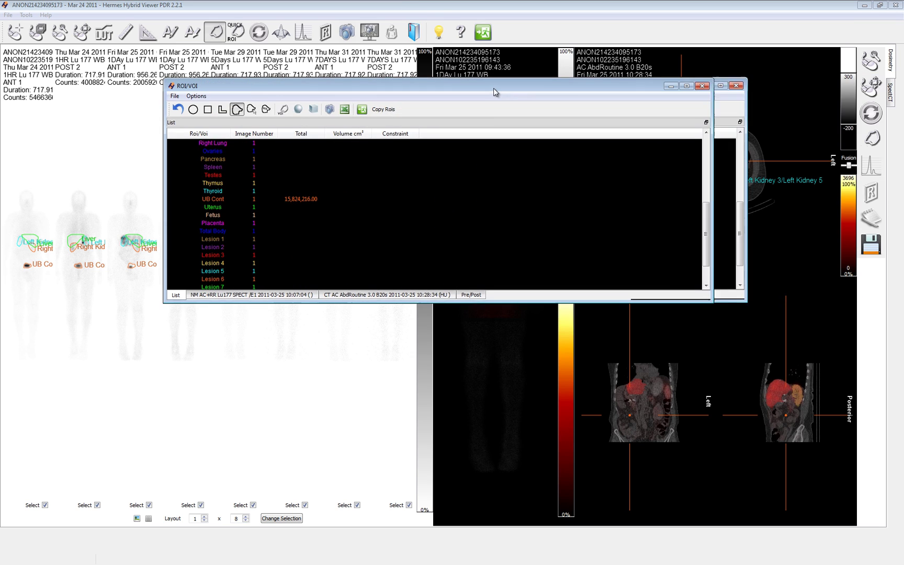
# Close the ROI/VOI list to reveal the fused planar image with Liver, kidney and UB Cont outlines
pyautogui.click(700, 86)
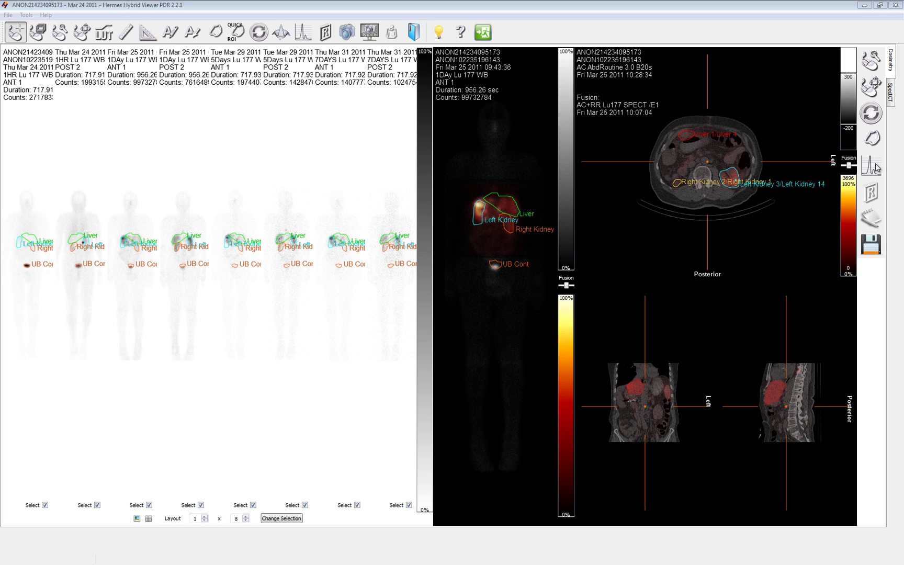
# Open the dosimetry Parameters, choose Adrenals as the ROI, and view the Male phantom organ masses
pyautogui.click(871, 167)
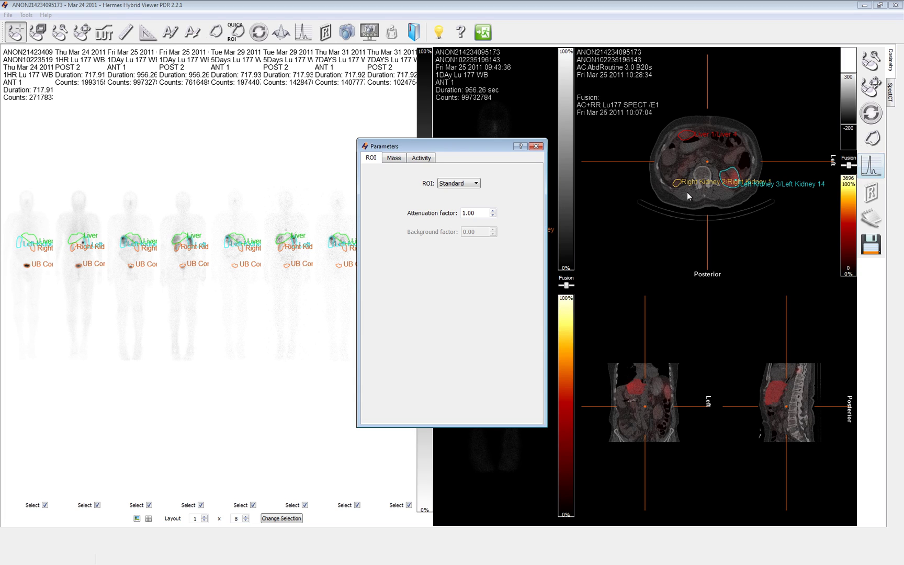
pyautogui.click(464, 186)
pyautogui.click(465, 184)
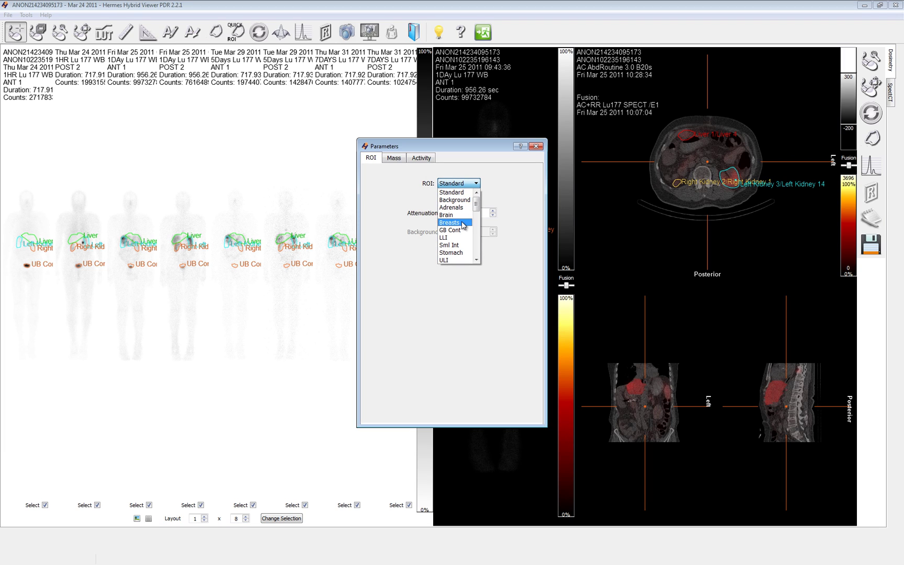
pyautogui.click(460, 183)
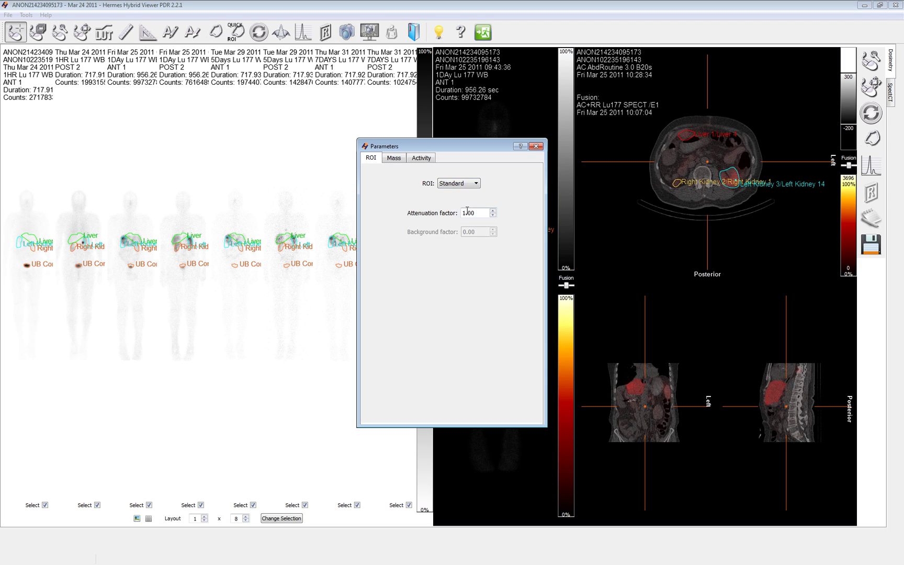
pyautogui.click(464, 184)
pyautogui.click(456, 204)
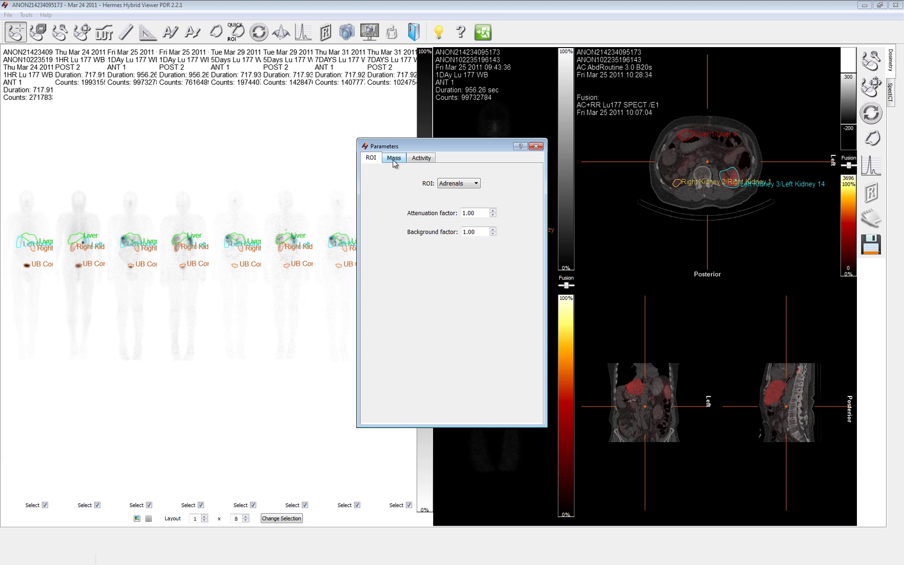
pyautogui.click(394, 159)
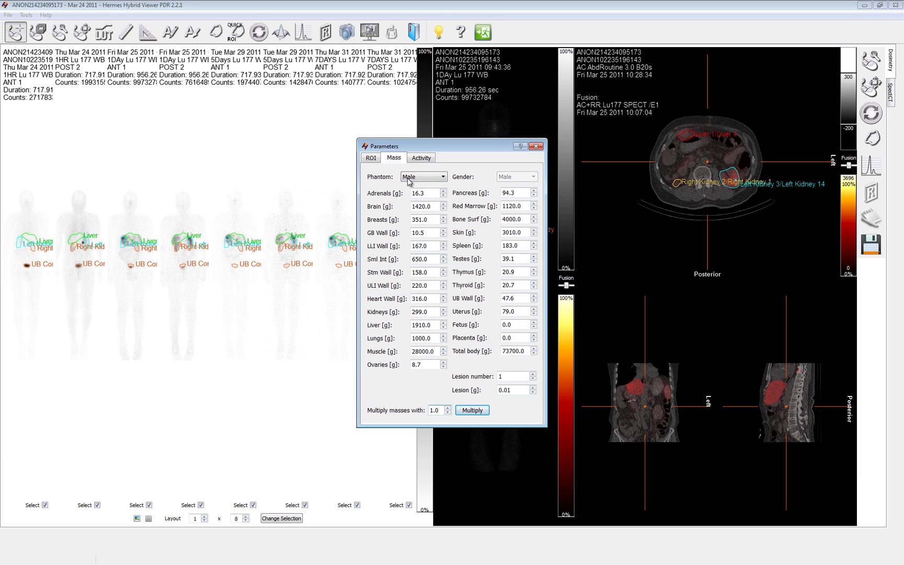
pyautogui.click(435, 178)
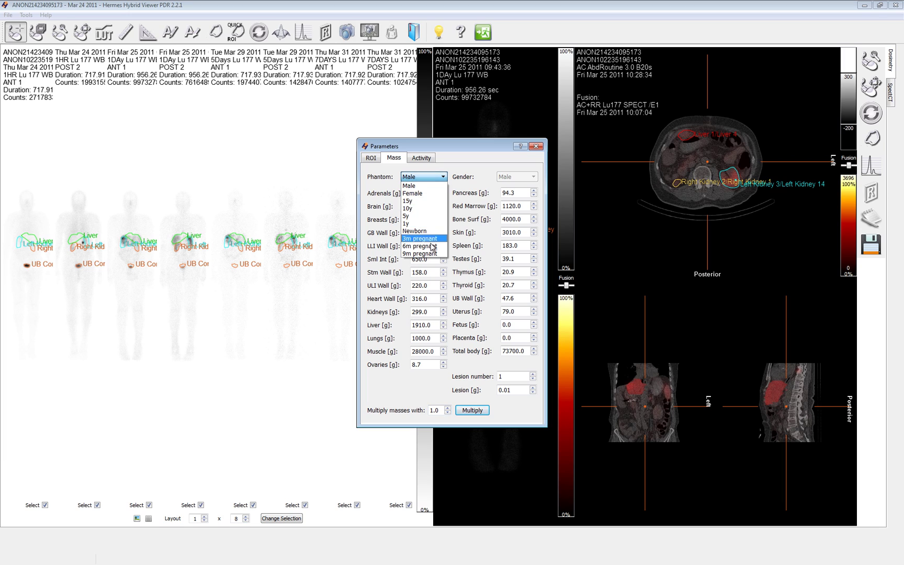
pyautogui.click(437, 186)
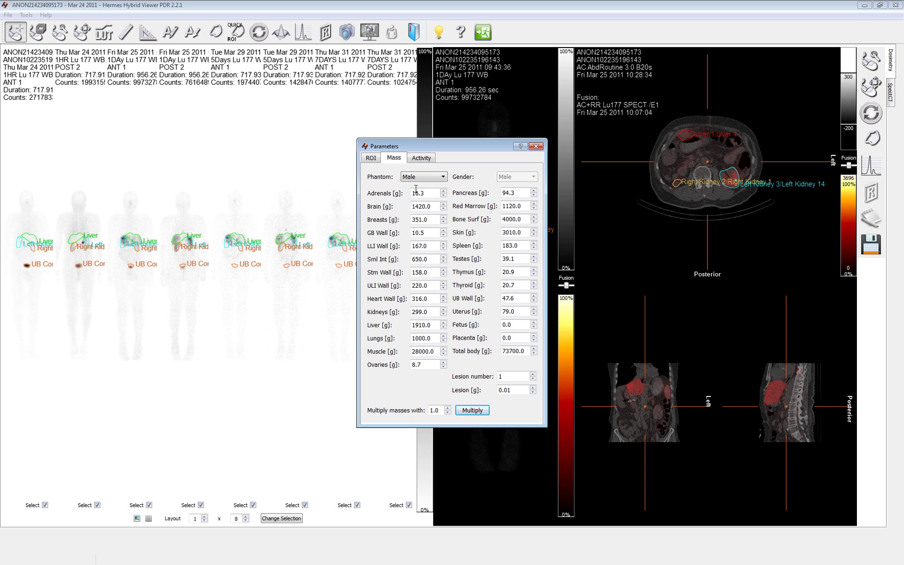
# In the Activity settings, choose Lu-177 as the isotope
pyautogui.click(427, 160)
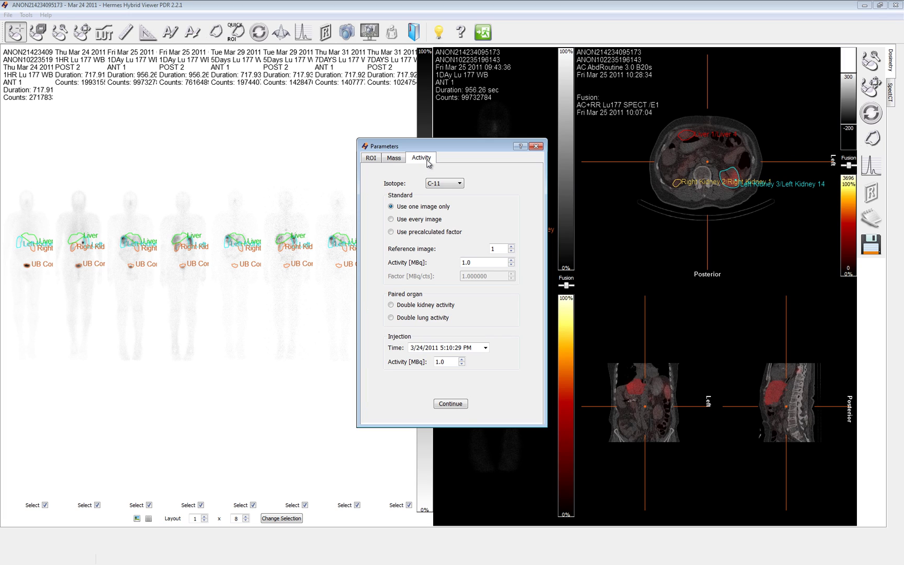
pyautogui.click(444, 184)
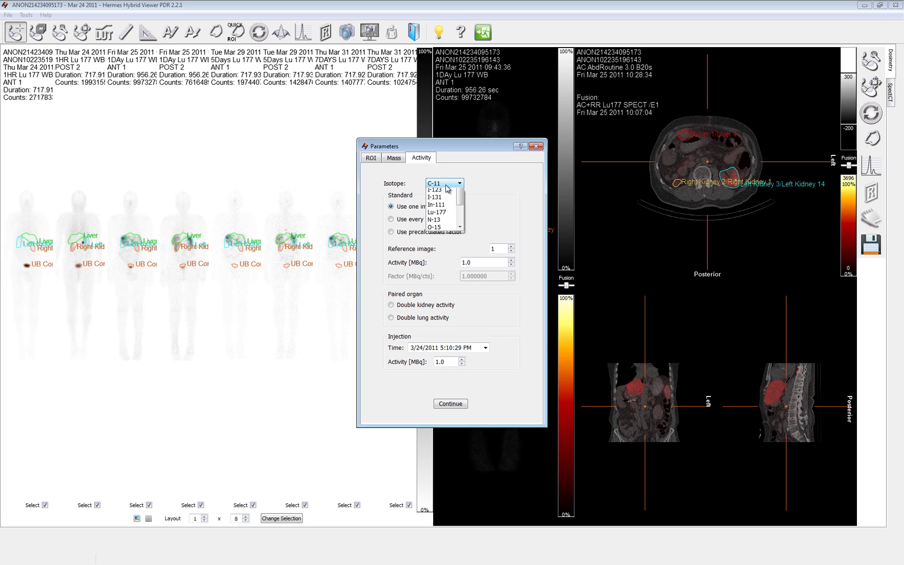
pyautogui.click(436, 245)
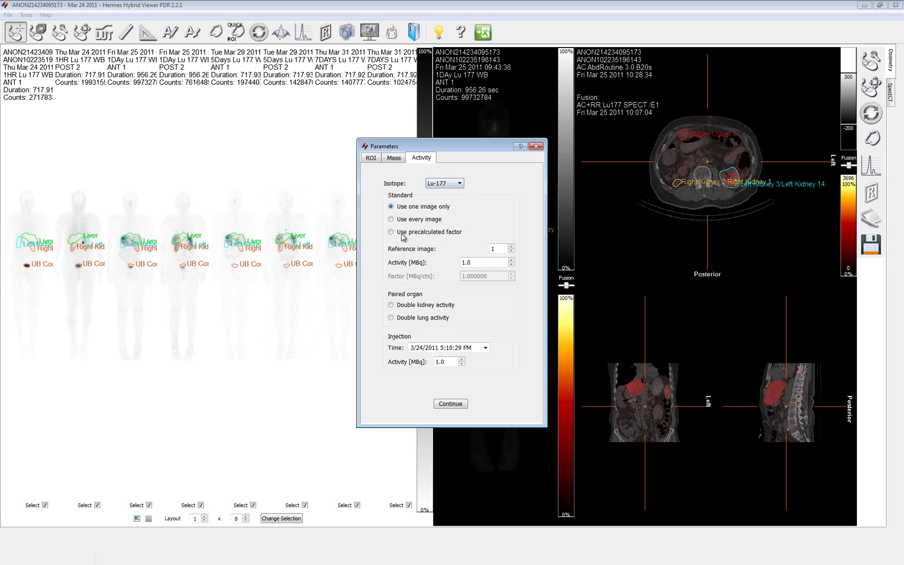
pyautogui.click(460, 183)
pyautogui.moveTo(463, 213)
pyautogui.mouseDown()
pyautogui.moveTo(462, 245)
pyautogui.moveTo(459, 214)
pyautogui.mouseUp()
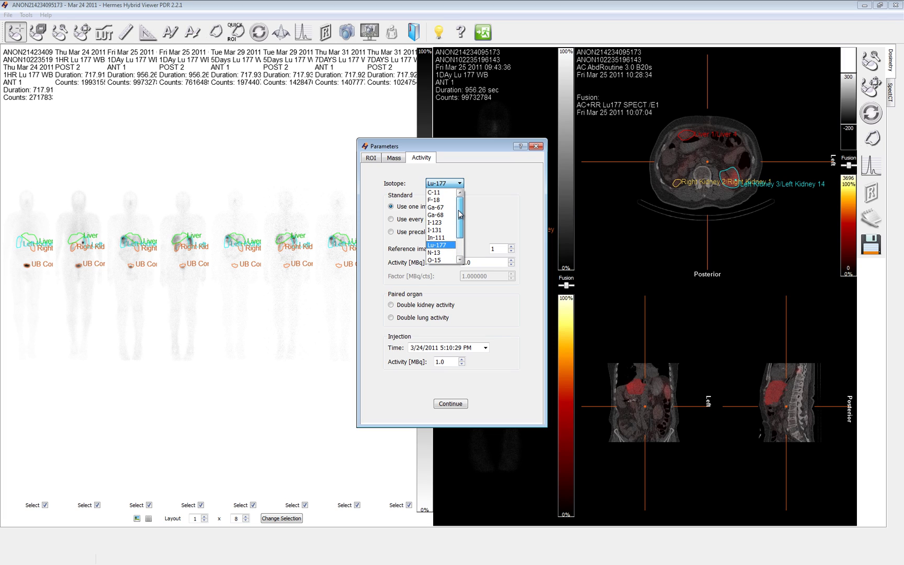
# Confirm Lu-177 in the isotope list, keeping one reference image at 1.0 MBq
pyautogui.click(449, 250)
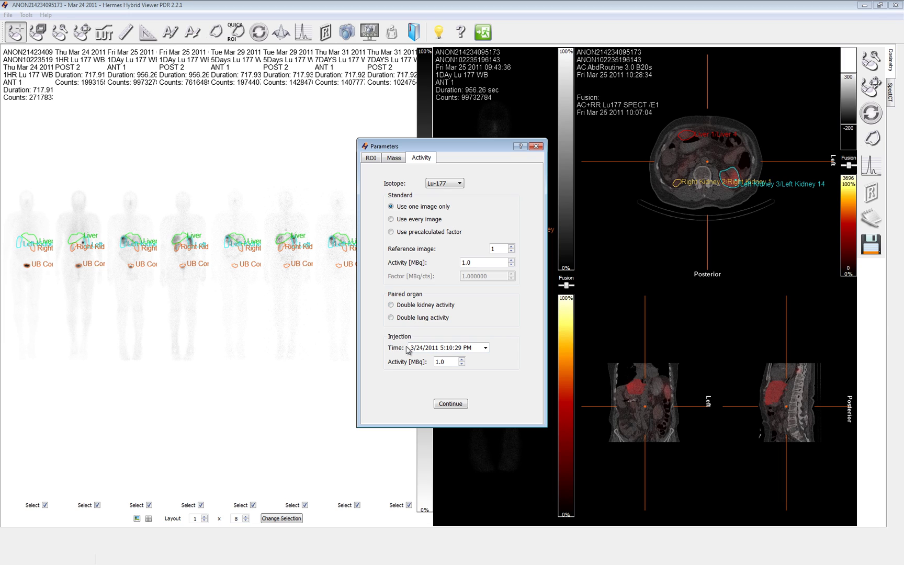
# Leave the injection date 3/24/2011 unchanged and change the injected activity to 2.0 MBq
pyautogui.click(486, 348)
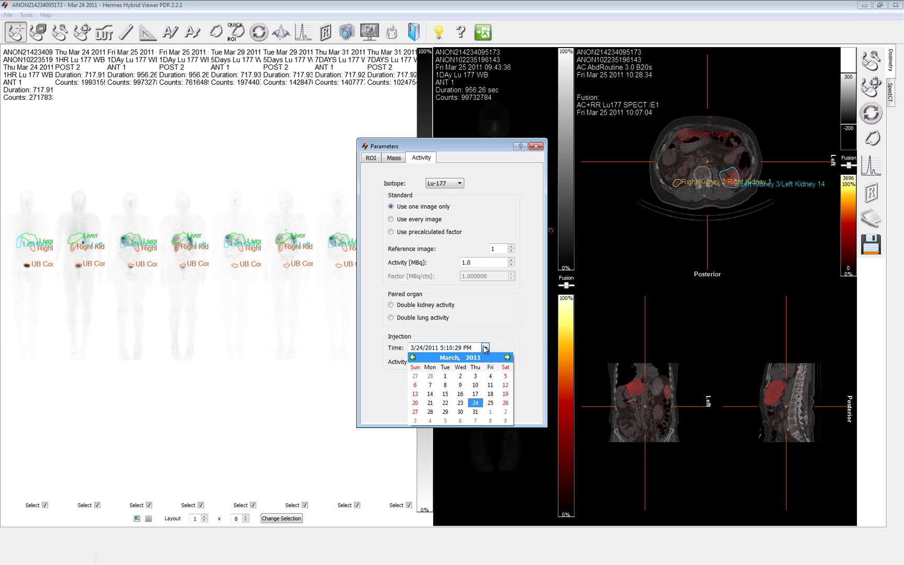
pyautogui.click(485, 347)
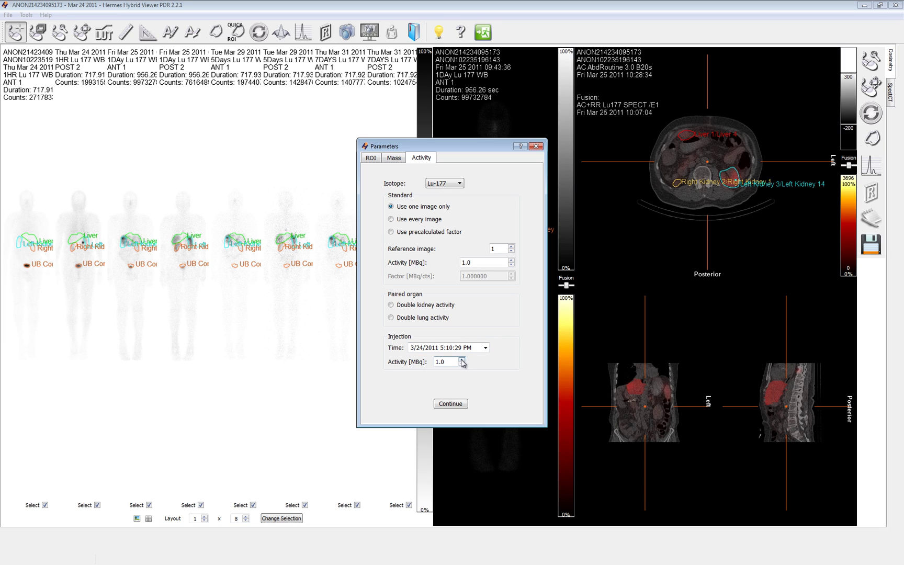
pyautogui.doubleClick(439, 361)
pyautogui.write('2')
# Run the calculation, dismiss the missing total body ROI warning, and bring up the Left Kidney curves
pyautogui.click(442, 406)
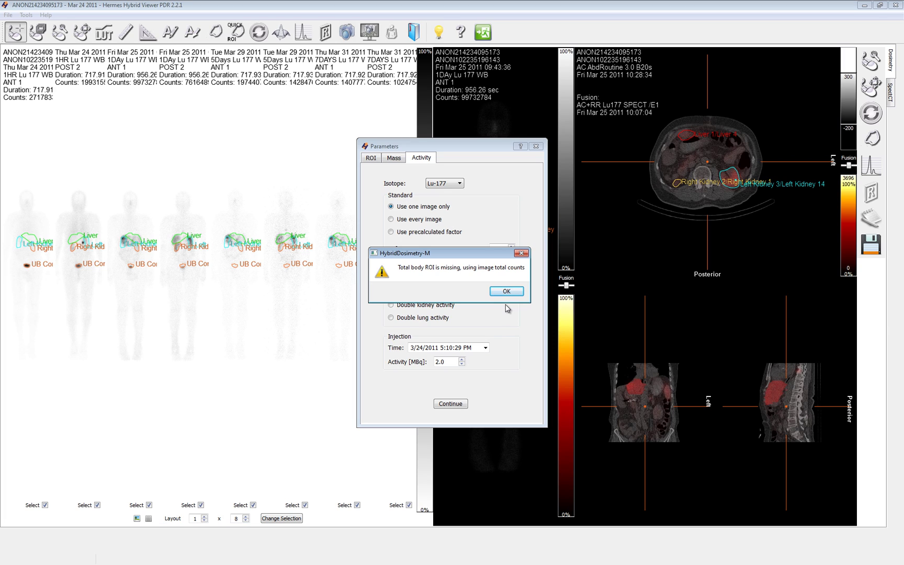
pyautogui.click(495, 292)
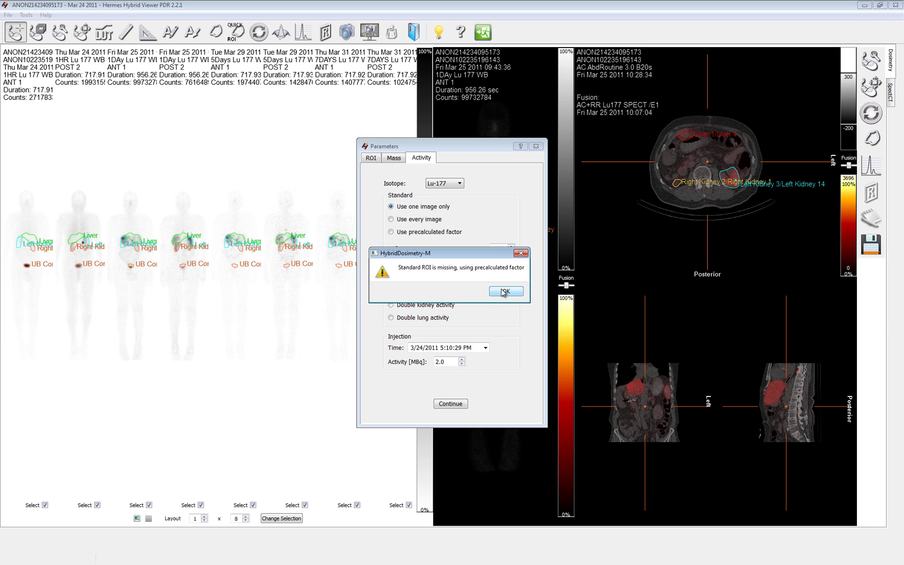
pyautogui.click(503, 291)
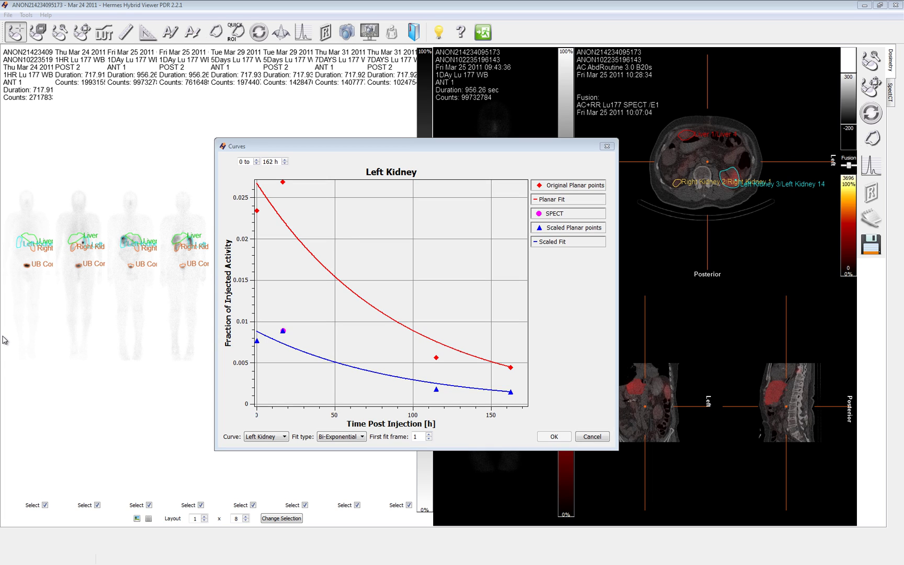
# Refit the Left Kidney curves with an Exponential fit starting at fit frame 2
pyautogui.moveTo(397, 149); pyautogui.dragTo(411, 132)
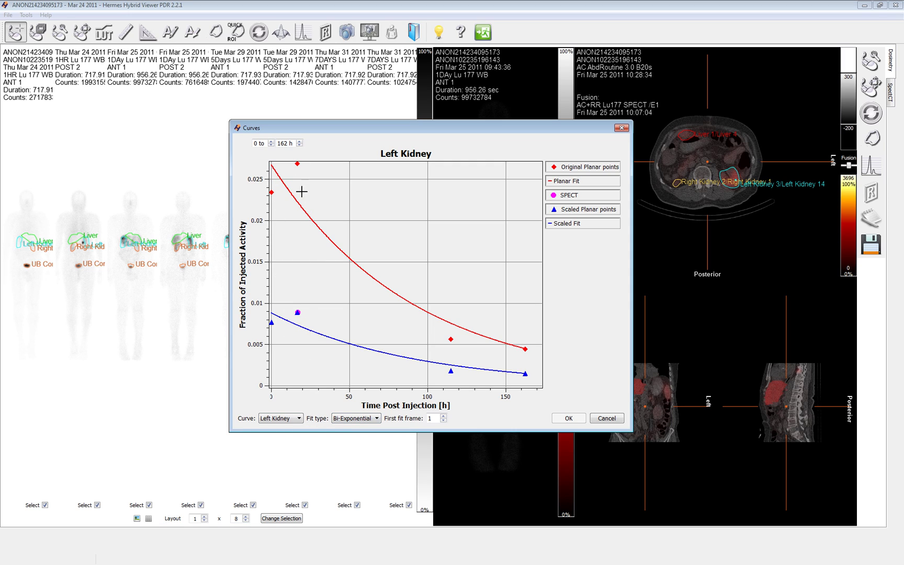
pyautogui.click(443, 416)
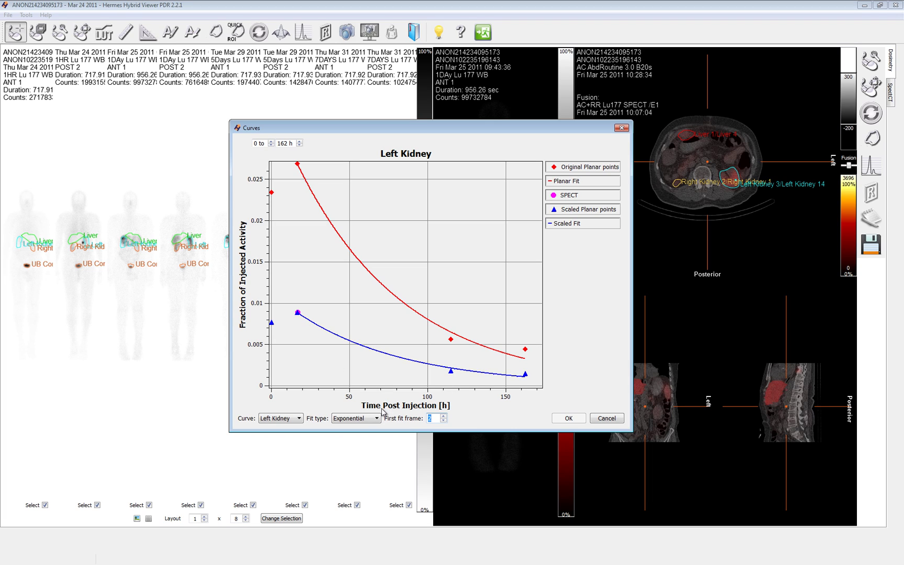
# Step through the Liver, Right Kidney, Total Body and UB Cont fitted curves
pyautogui.click(296, 423)
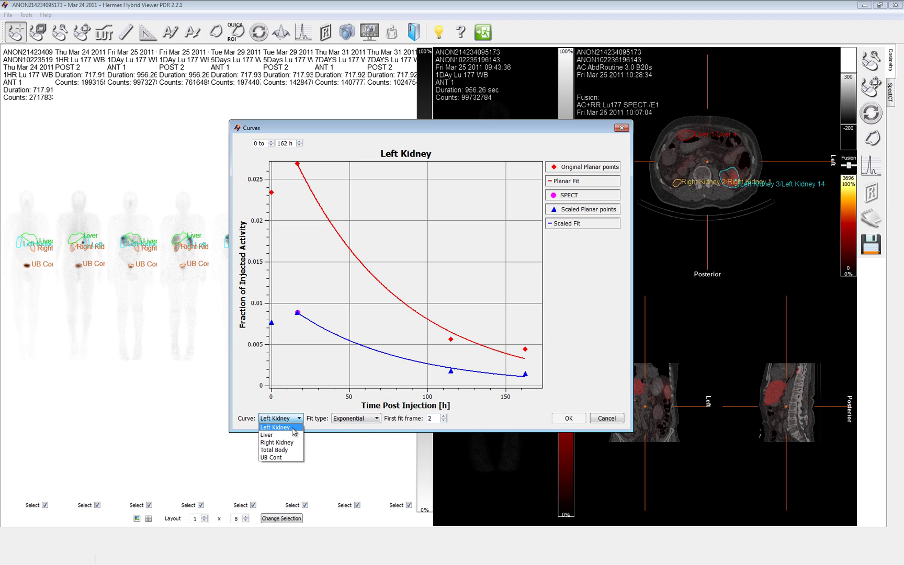
pyautogui.click(287, 437)
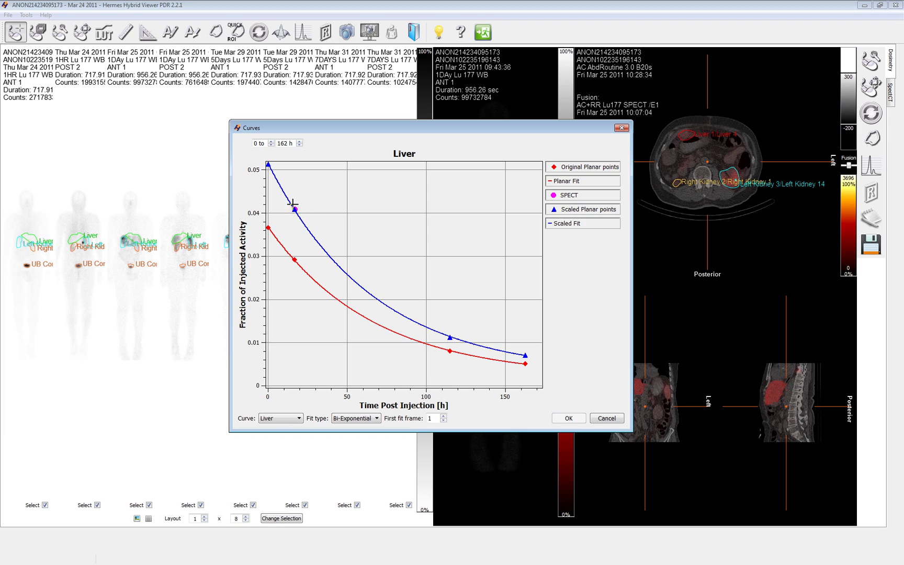
pyautogui.click(299, 418)
pyautogui.click(287, 443)
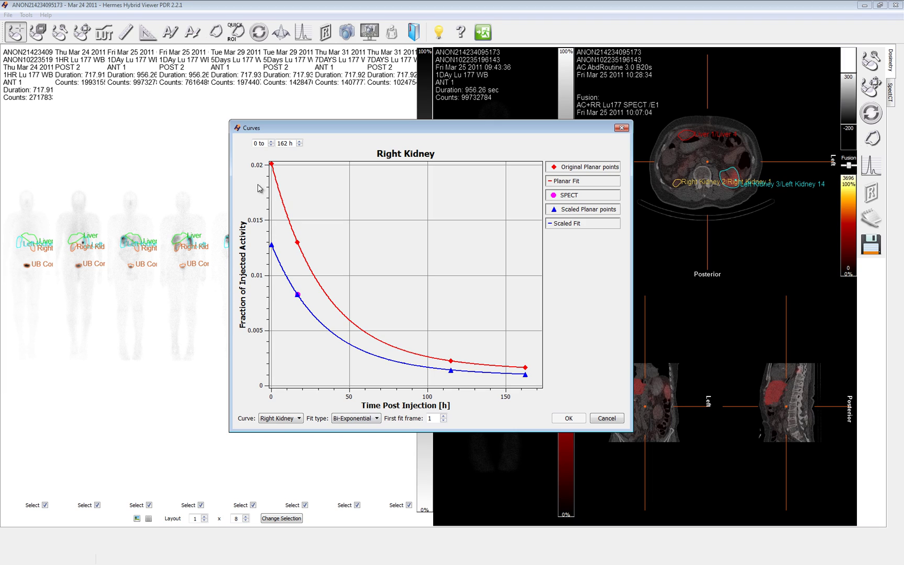
pyautogui.click(303, 420)
pyautogui.click(278, 450)
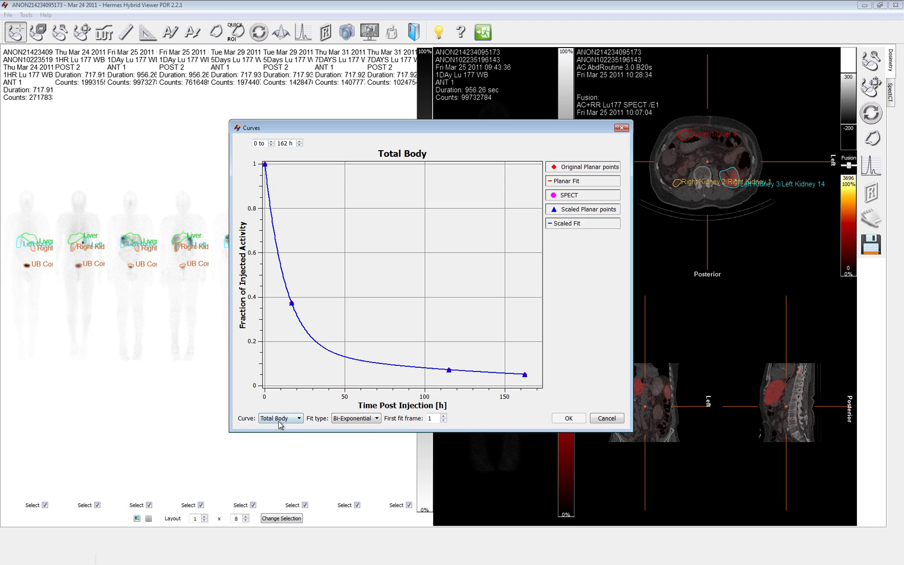
pyautogui.click(280, 424)
pyautogui.click(277, 459)
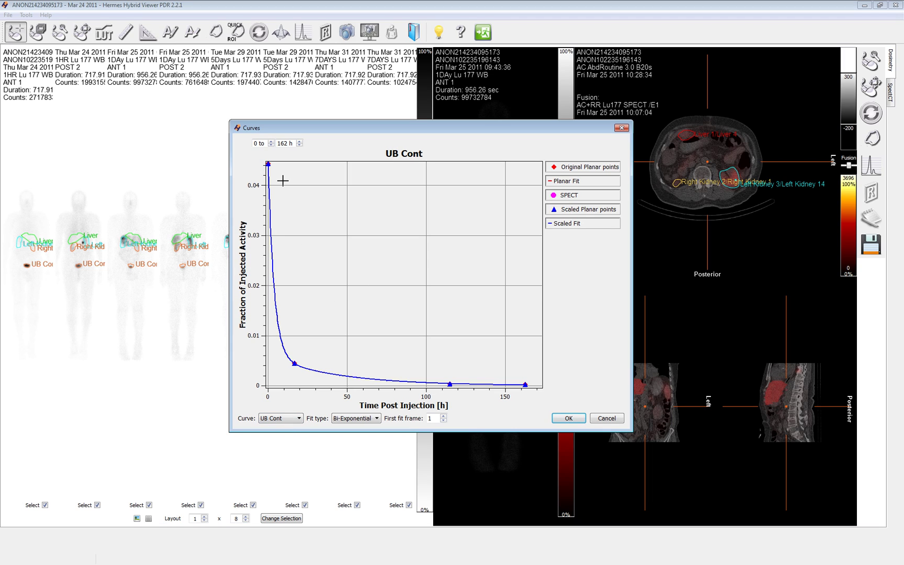
# Accept the curve fits and show the Results report with Lu-177 organ doses
pyautogui.click(568, 419)
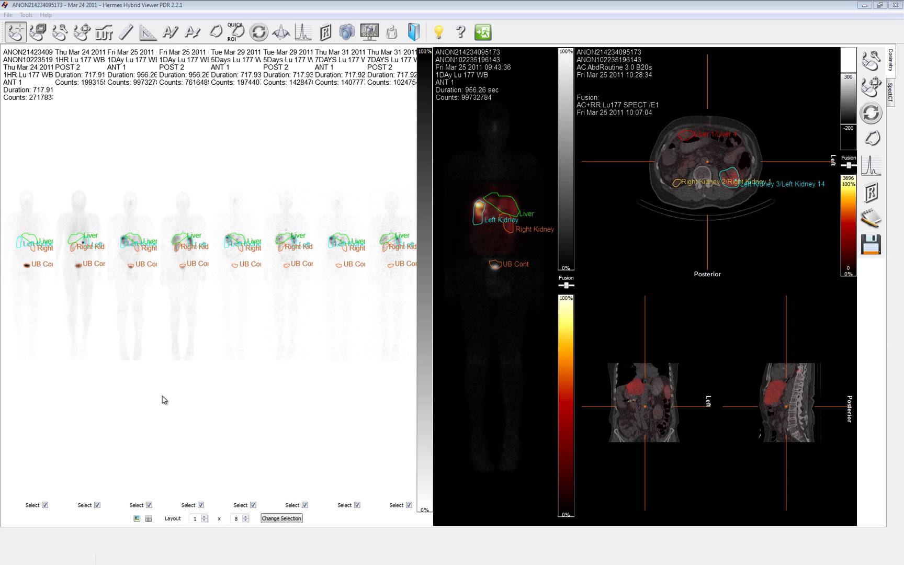
pyautogui.click(870, 193)
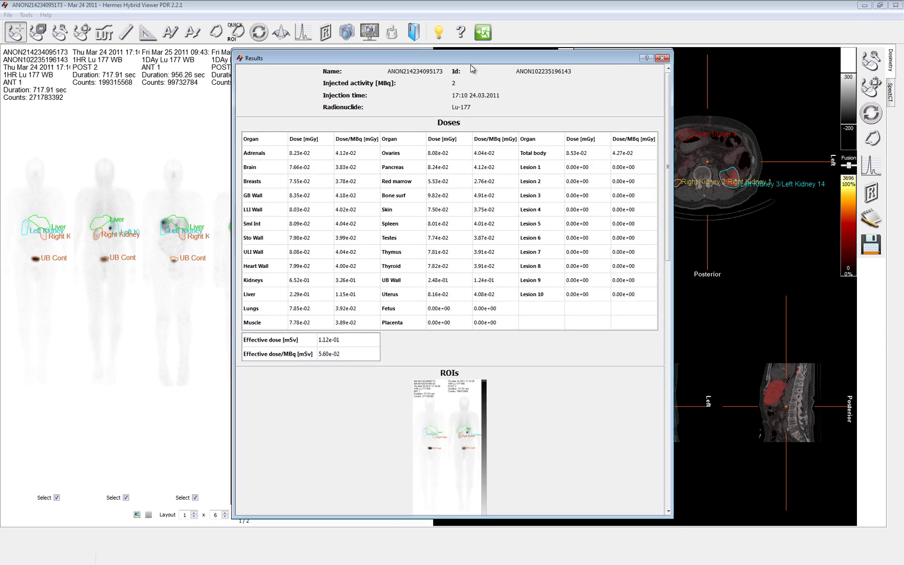
# Shift the Results report aside and scroll through all sections, including Kidneys 6.52e-01 mGy and Total body 8.53e-02 mGy
pyautogui.moveTo(469, 60)
pyautogui.mouseDown()
pyautogui.moveTo(494, 353)
pyautogui.moveTo(471, 281)
pyautogui.moveTo(453, 137)
pyautogui.moveTo(455, 70)
pyautogui.mouseUp()
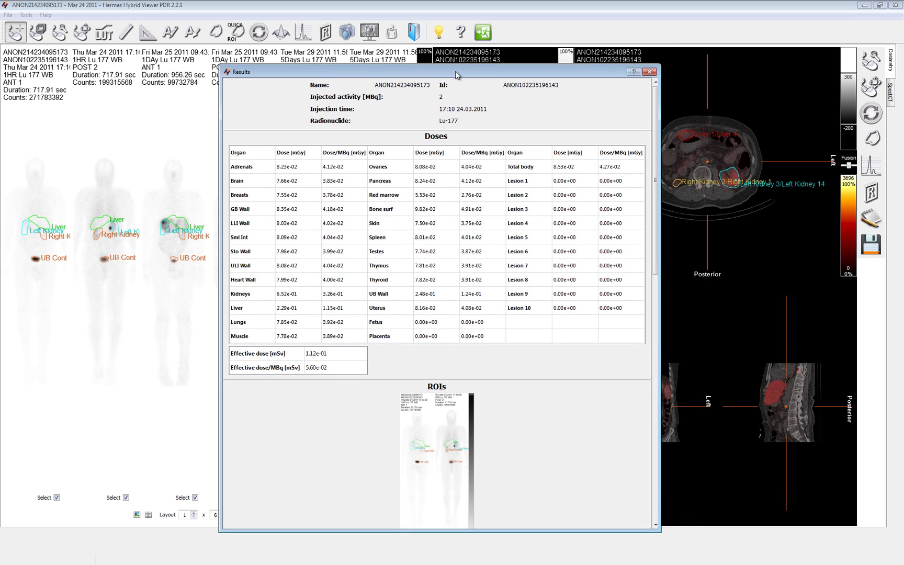
pyautogui.scroll(-5, 438, 255)
pyautogui.scroll(4, 439, 255)
pyautogui.scroll(-1, 403, 226)
pyautogui.scroll(-4, 407, 232)
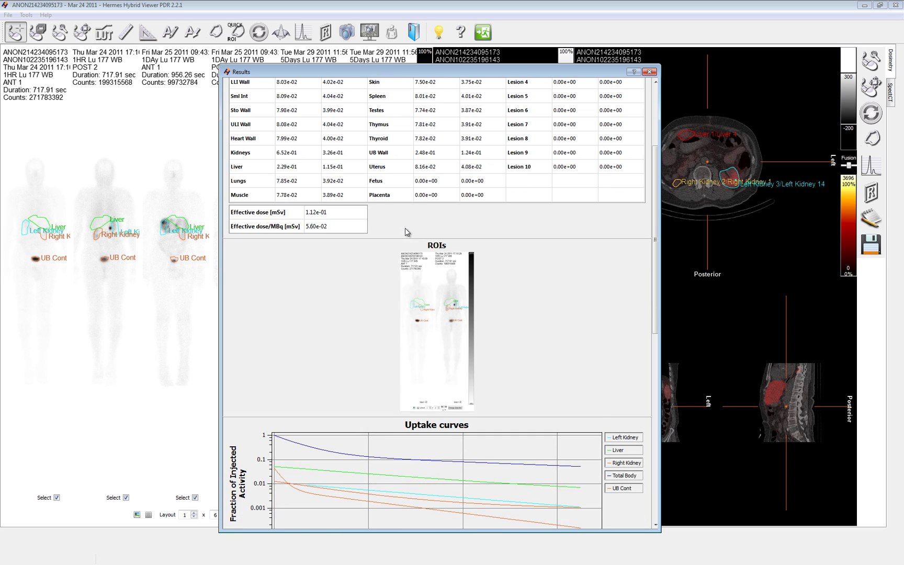
pyautogui.scroll(-2, 452, 282)
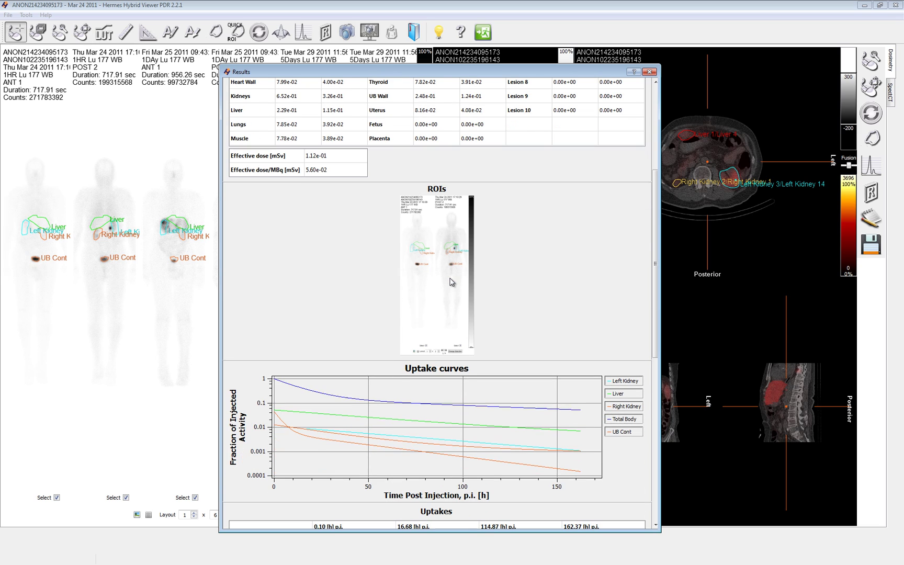
pyautogui.scroll(-2, 451, 283)
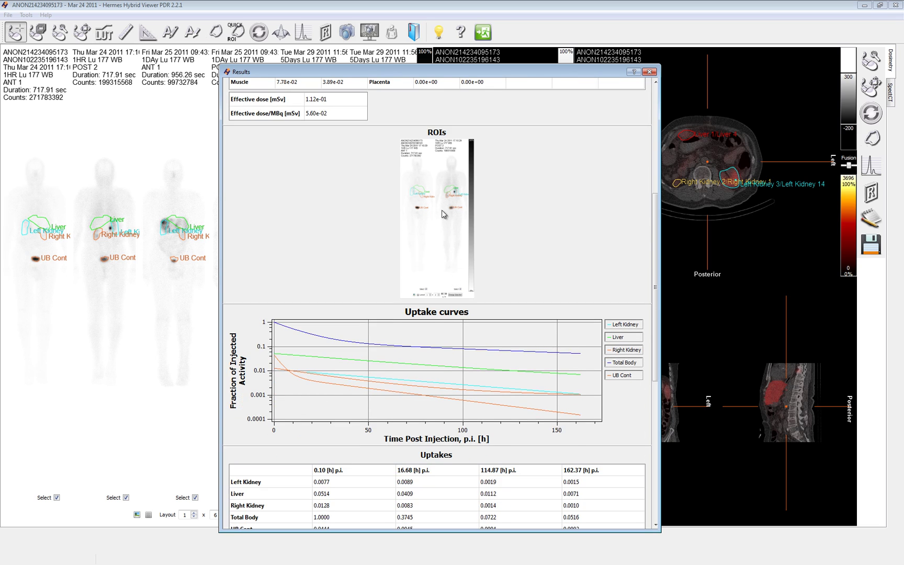
pyautogui.scroll(-2, 439, 262)
pyautogui.scroll(-2, 468, 276)
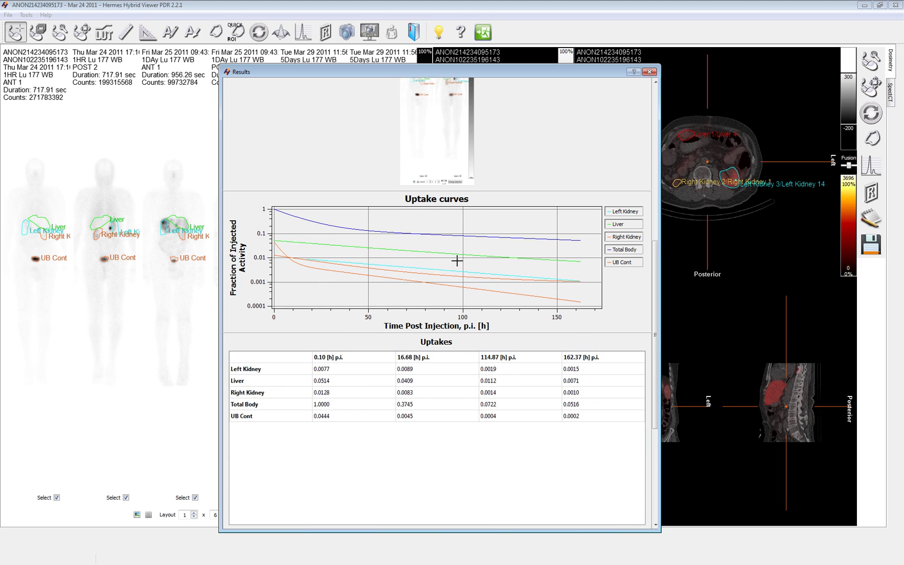
pyautogui.scroll(-1, 455, 259)
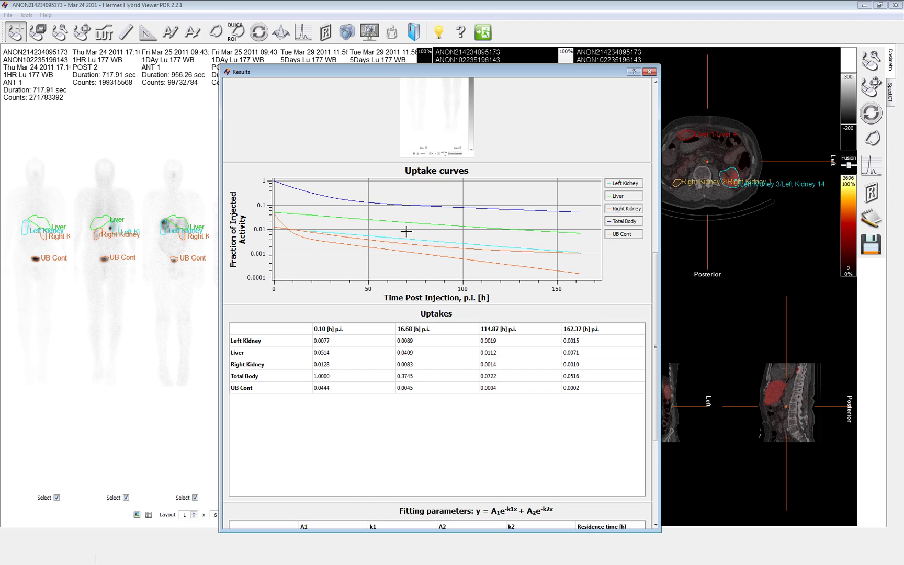
pyautogui.scroll(-1, 412, 232)
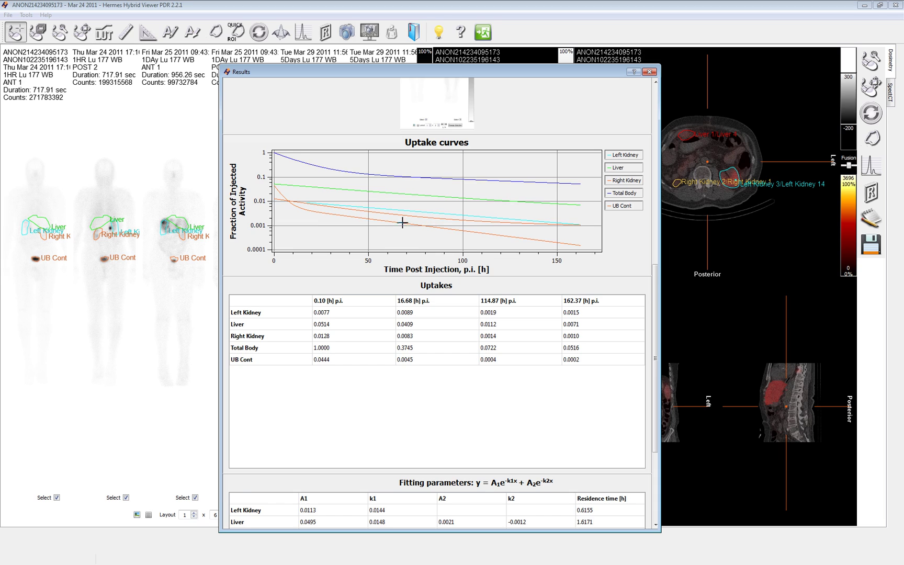
pyautogui.scroll(-2, 406, 228)
pyautogui.scroll(-2, 405, 228)
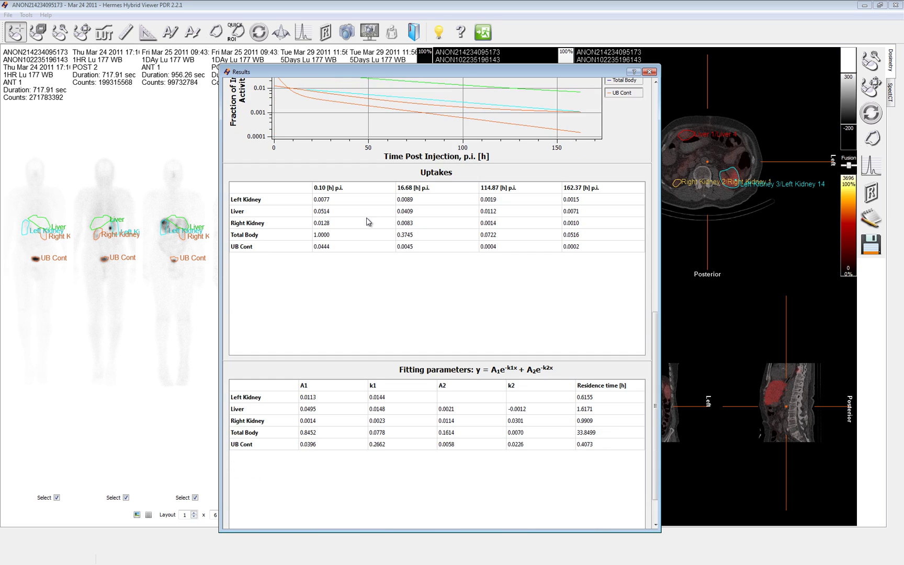
pyautogui.scroll(-1, 367, 222)
pyautogui.scroll(-1, 368, 222)
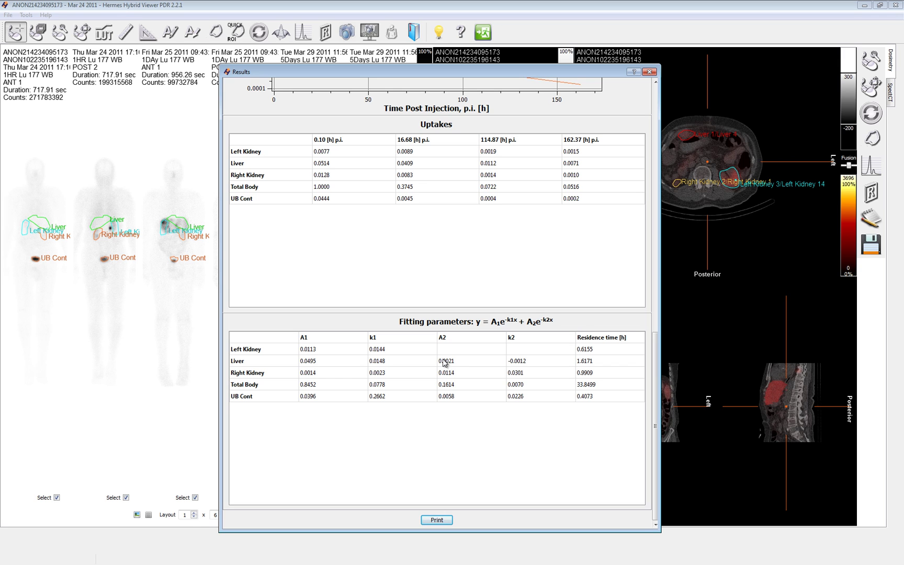
pyautogui.scroll(10, 448, 376)
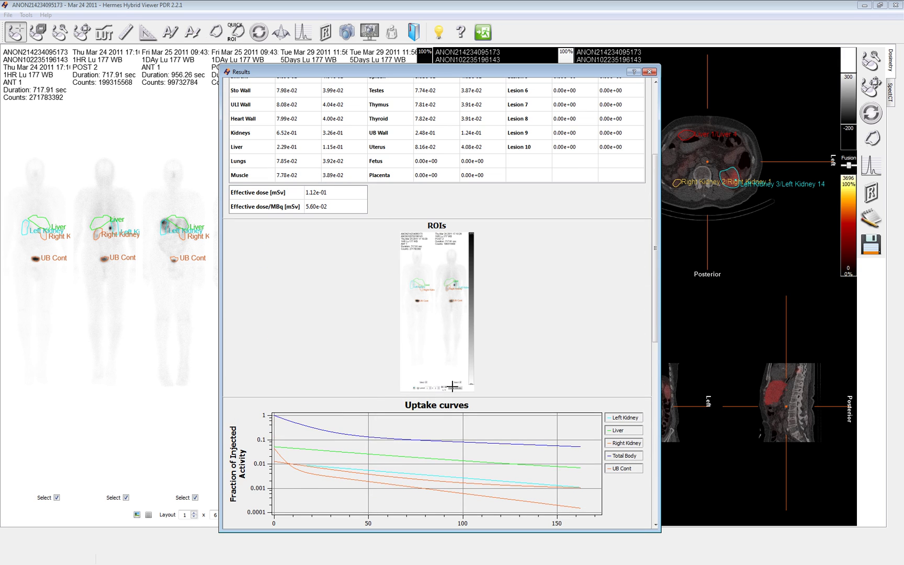
pyautogui.scroll(5, 447, 466)
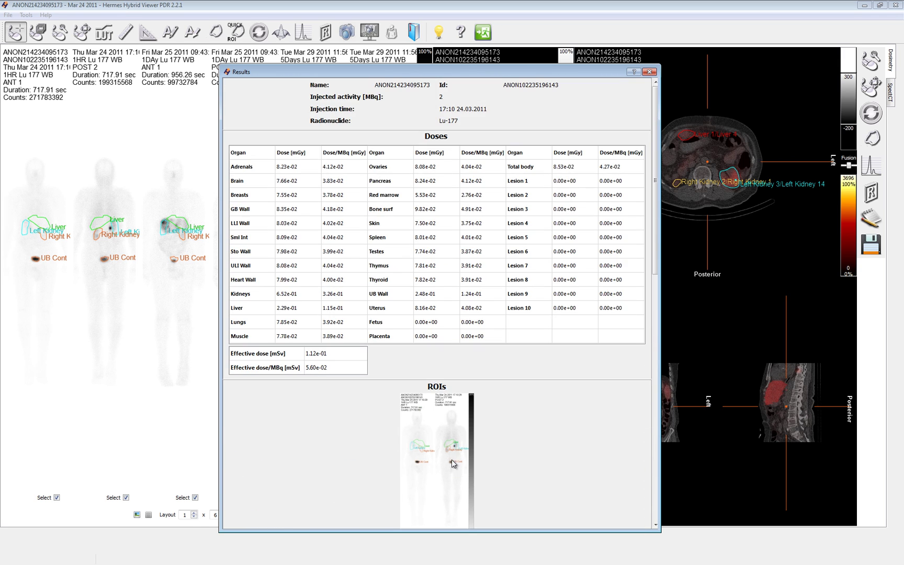
# Close the Results report, then cancel saving the dosimetry file and dismiss the unable-to-save warning
pyautogui.click(649, 72)
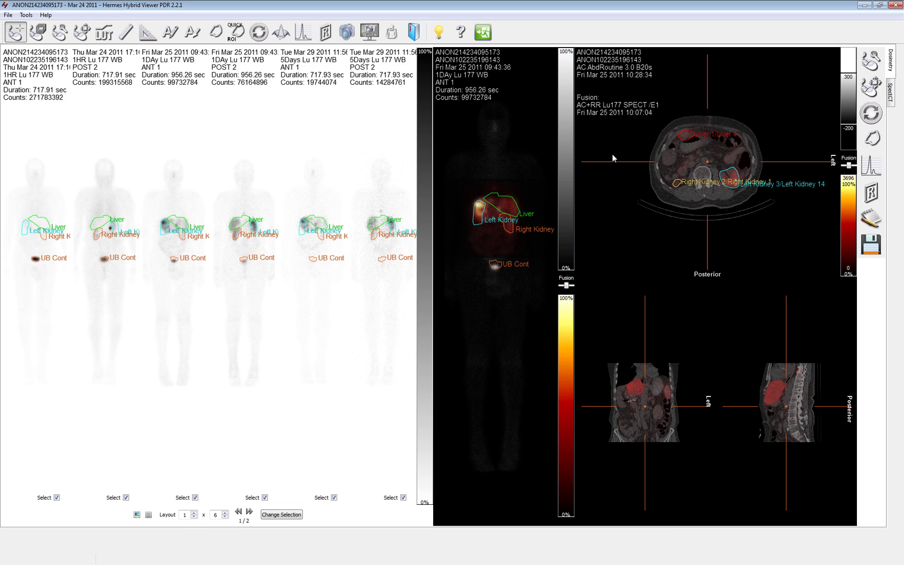
pyautogui.click(869, 220)
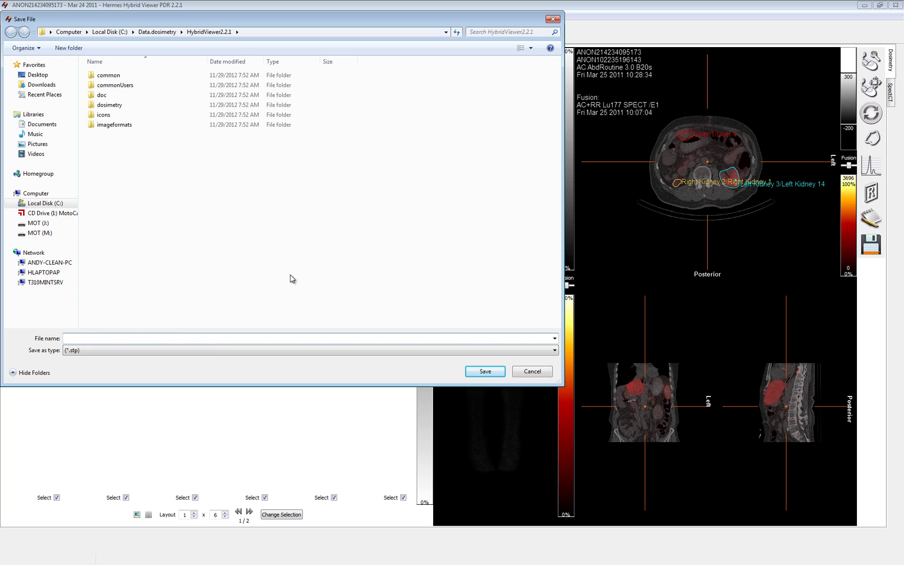
pyautogui.click(674, 229)
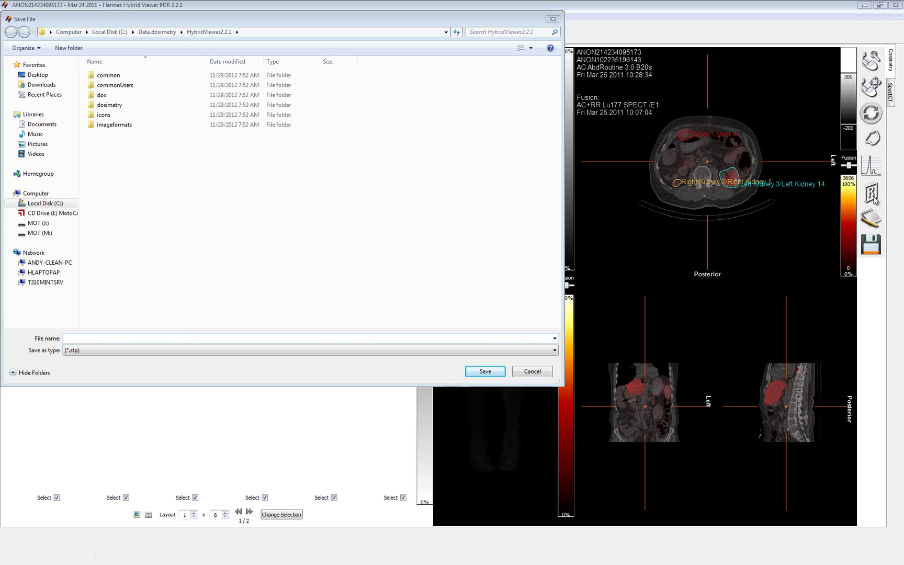
pyautogui.click(537, 374)
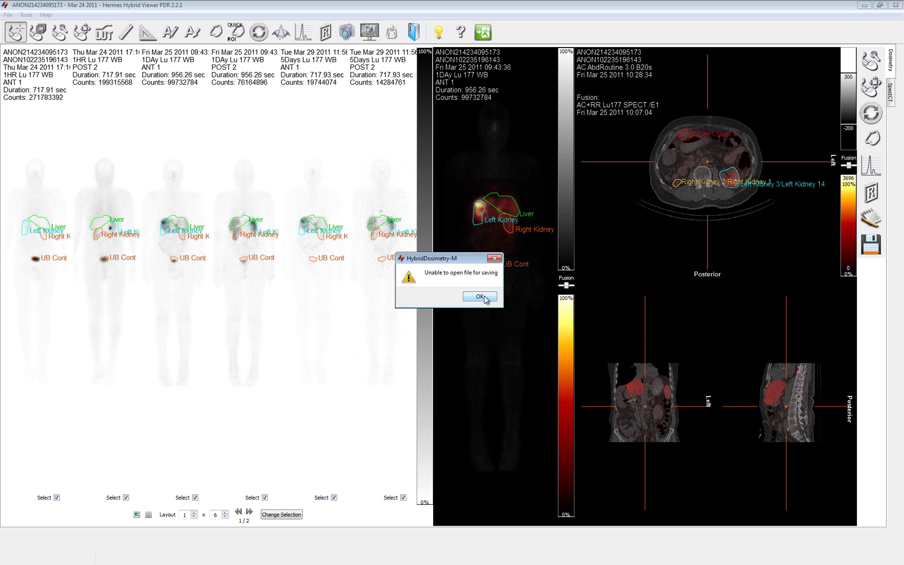
pyautogui.click(479, 296)
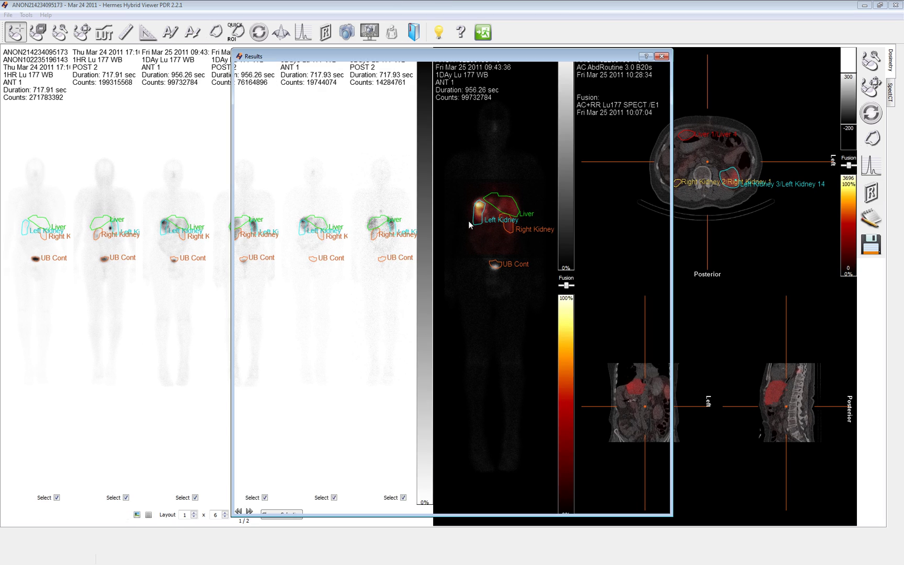
pyautogui.scroll(-1, 362, 254)
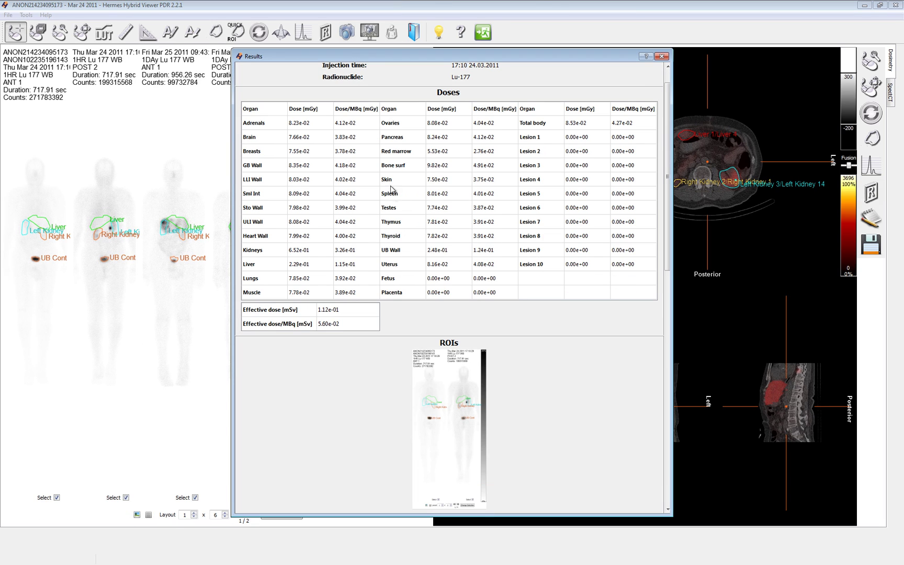
pyautogui.scroll(1, 393, 197)
pyautogui.scroll(-20, 393, 196)
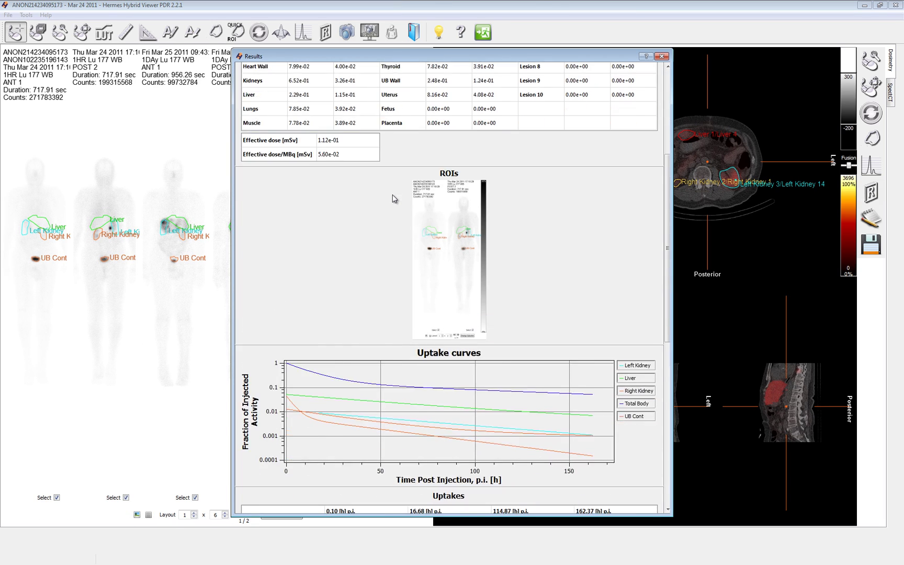
pyautogui.scroll(20, 396, 198)
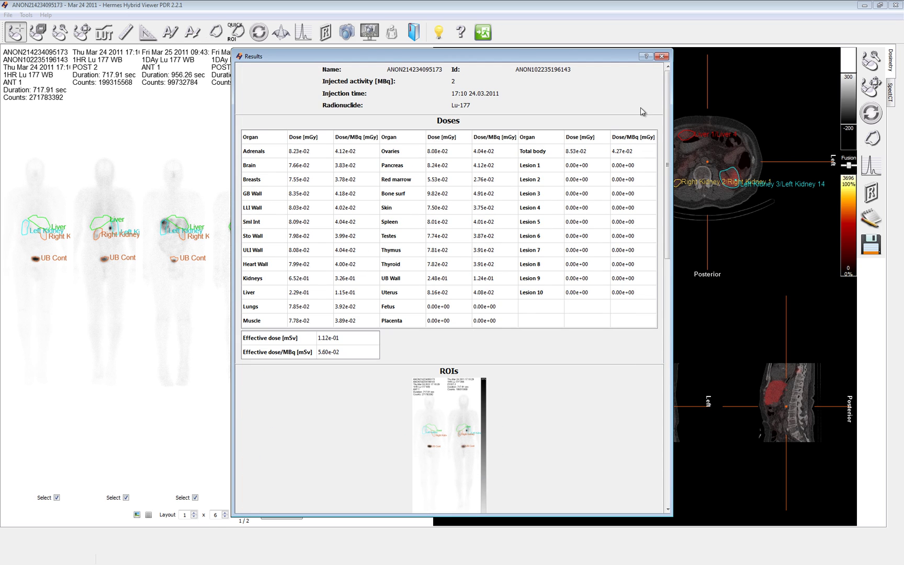
pyautogui.click(662, 57)
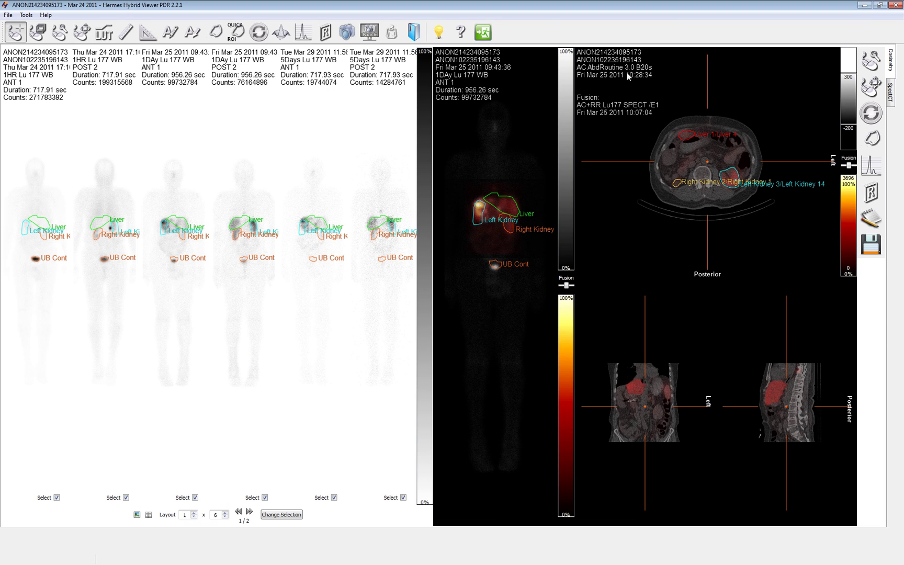